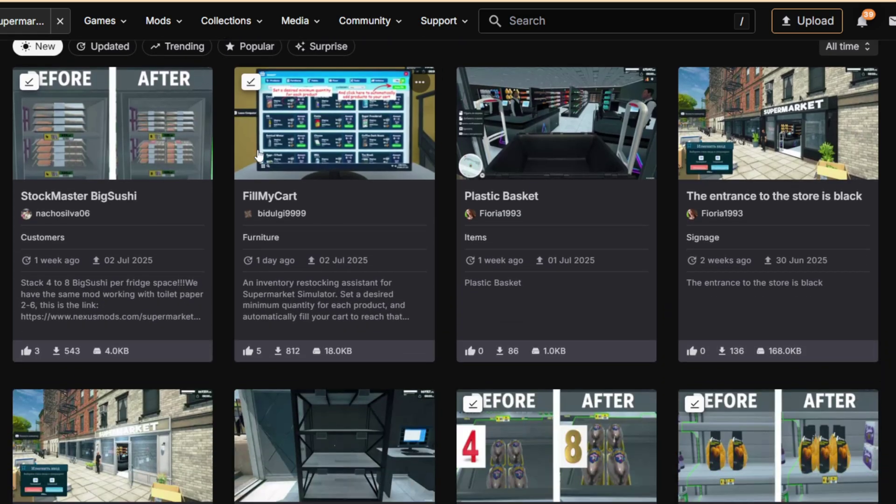
Step: Sort the Supermarket Simulator mods by popularity and open the page of Tobey's BepInEx x MelonLoader Pack
scroll(259, 135, up, 2)
click(255, 155)
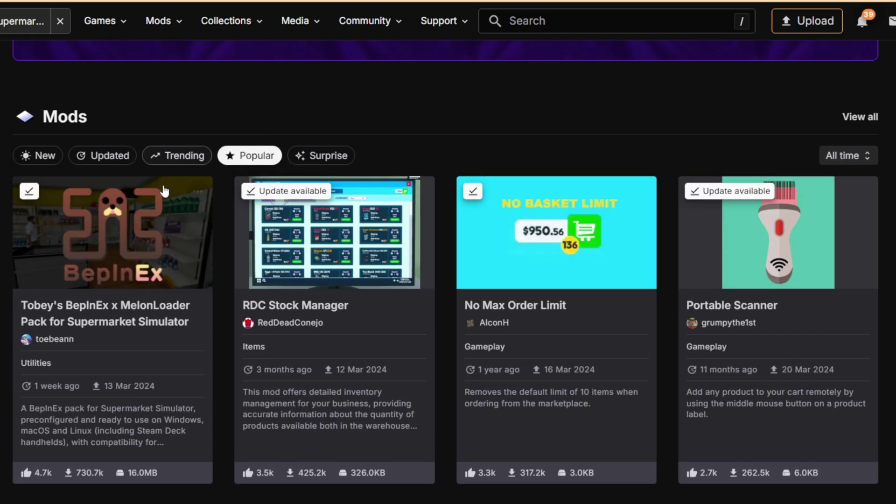
click(150, 308)
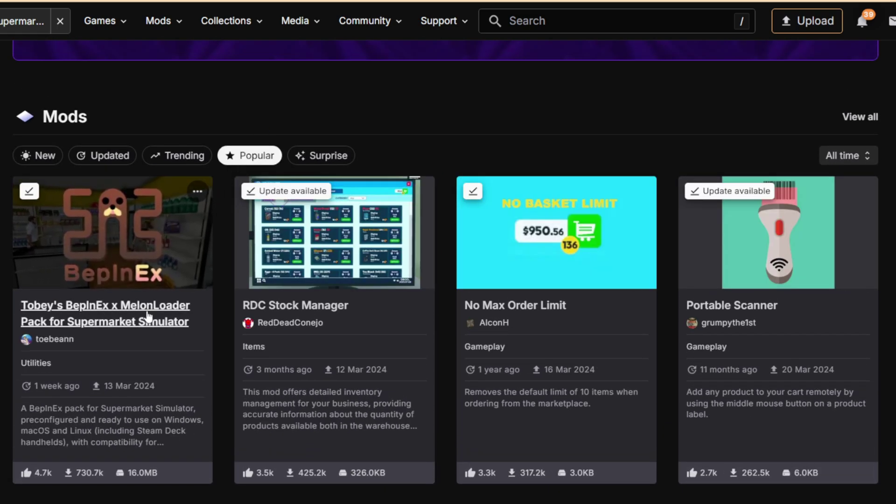
Step: Start the manual download of Tobey's BepInEx x MelonLoader Pack for Supermarket Simulator
scroll(736, 359, down, 5)
scroll(733, 338, up, 2)
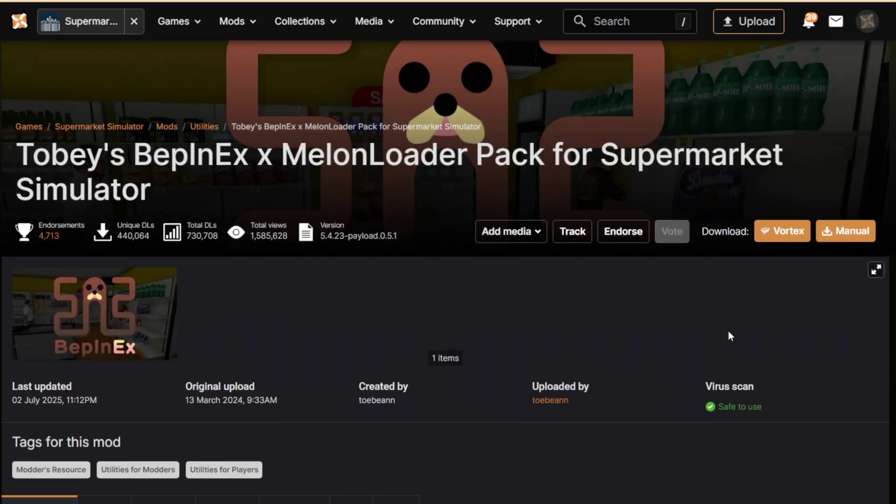
scroll(606, 239, up, 3)
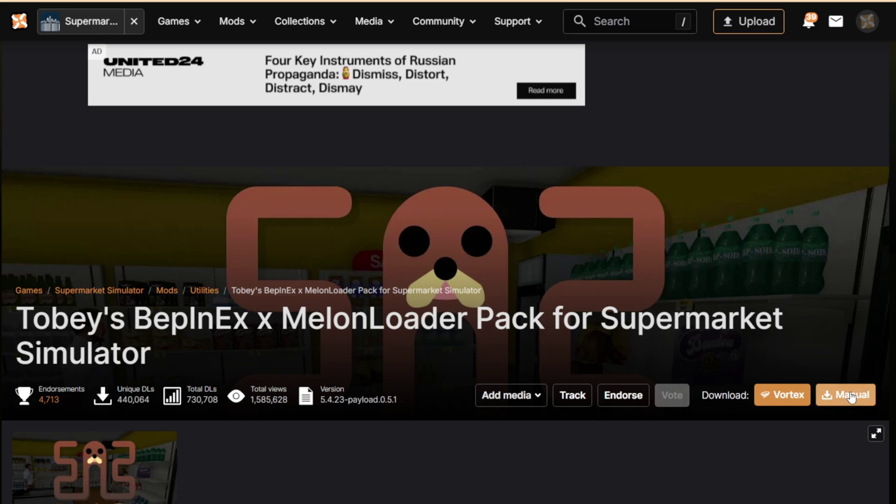
click(851, 397)
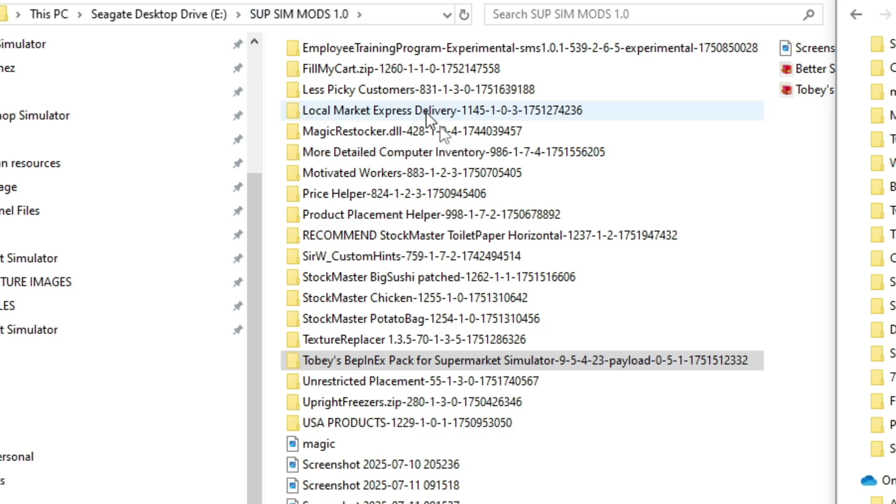
scroll(640, 184, down, 1)
scroll(643, 179, up, 1)
scroll(644, 177, down, 1)
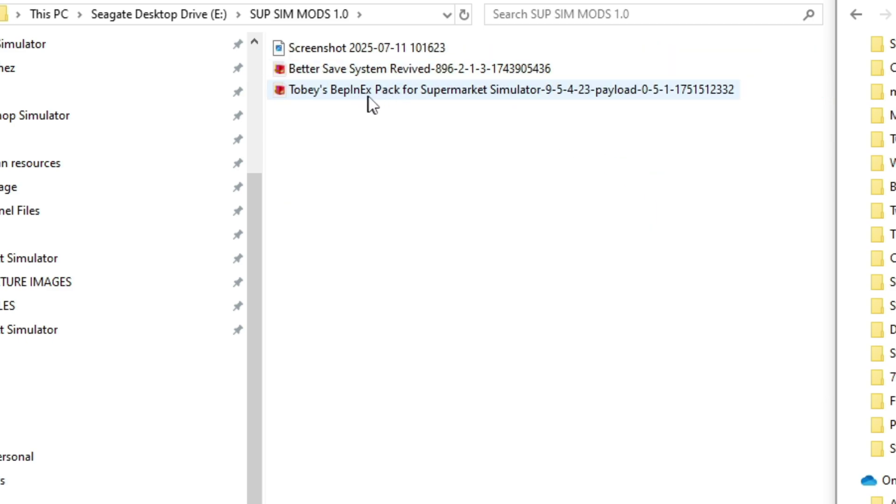
double_click(522, 93)
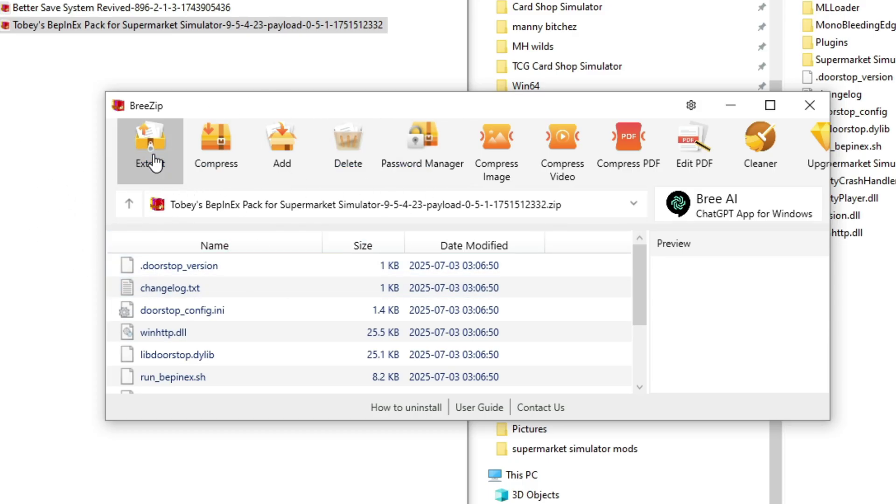
click(150, 161)
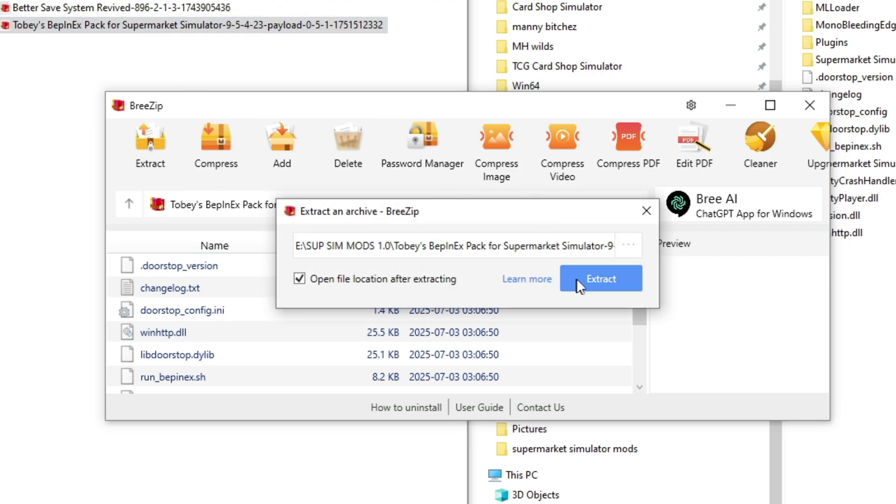
click(644, 212)
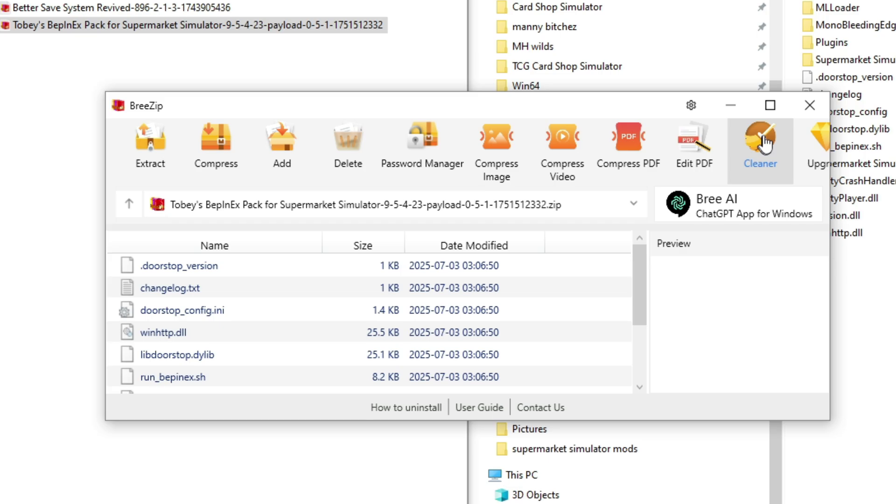
click(801, 108)
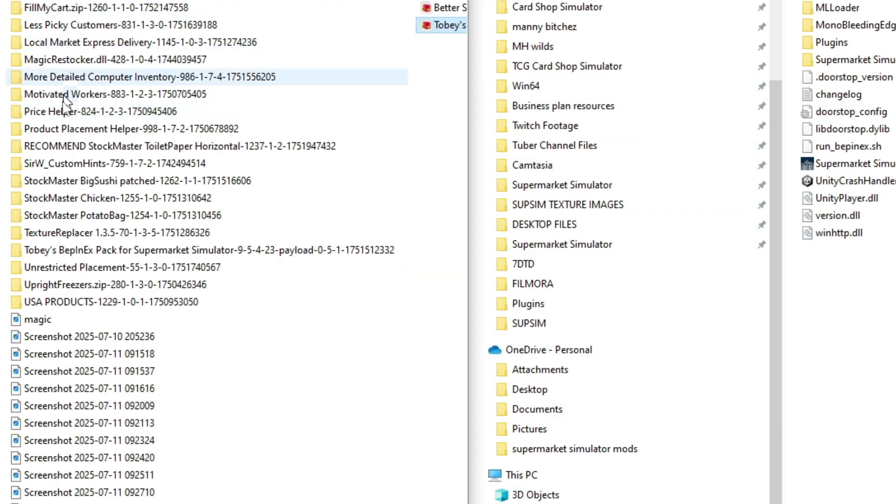
Step: Select the extracted Tobey's BepInEx Pack folder, switch to Steam and browse Supermarket Simulator's local files
click(28, 251)
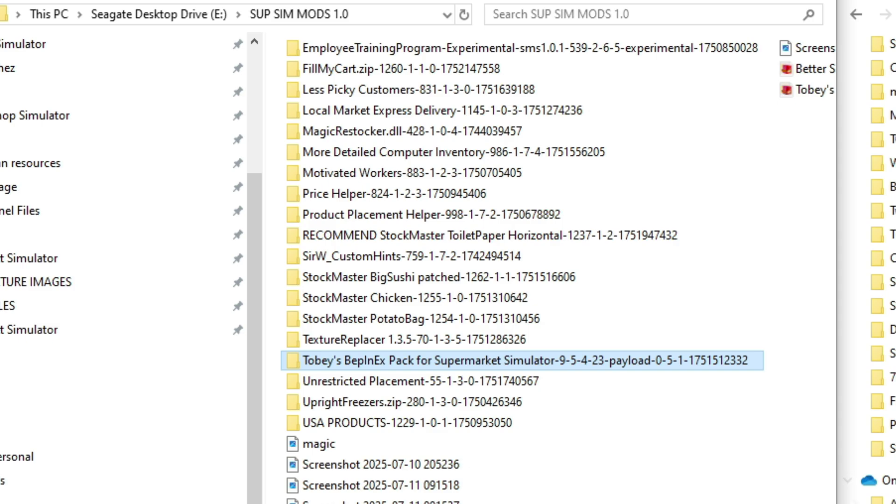
key(alt+Tab)
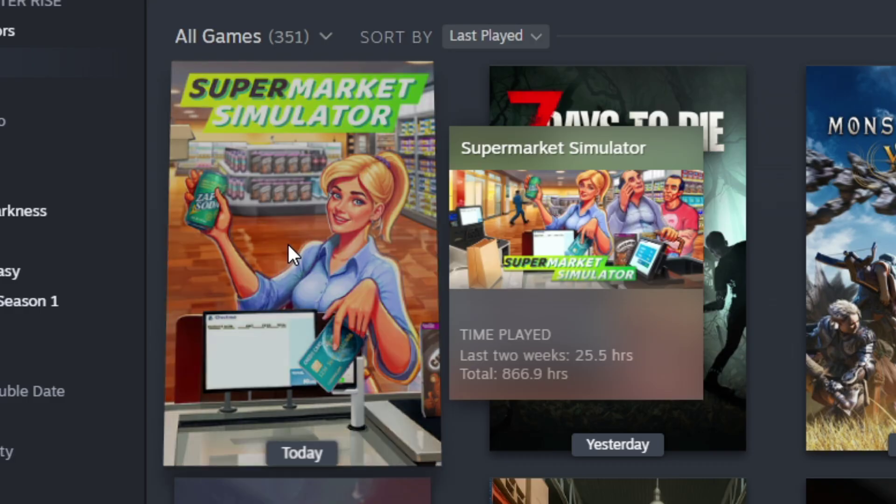
right_click(275, 485)
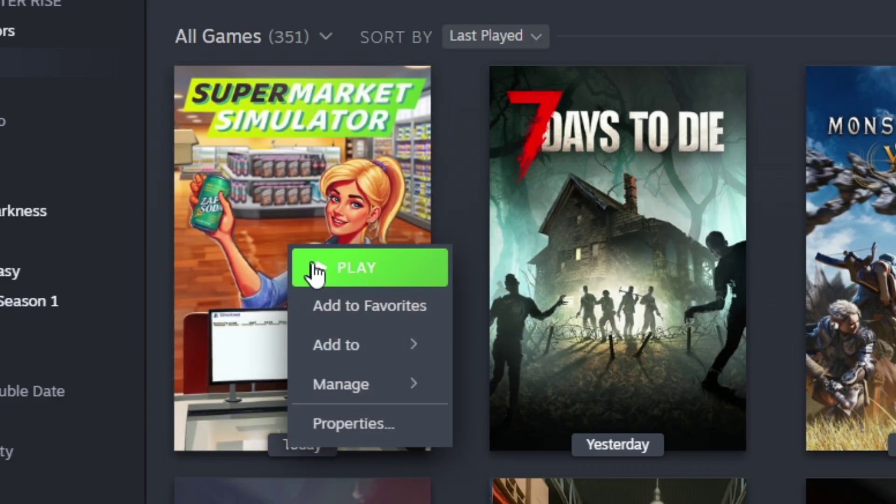
mouse_move(346, 384)
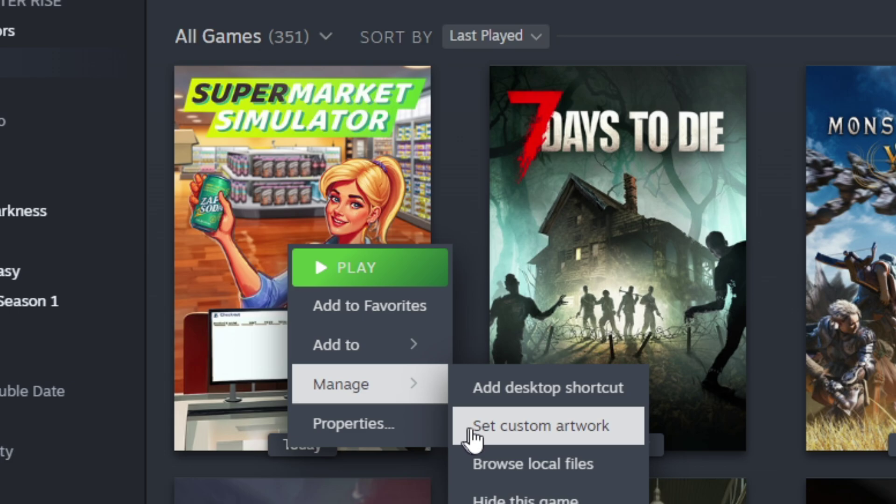
click(516, 464)
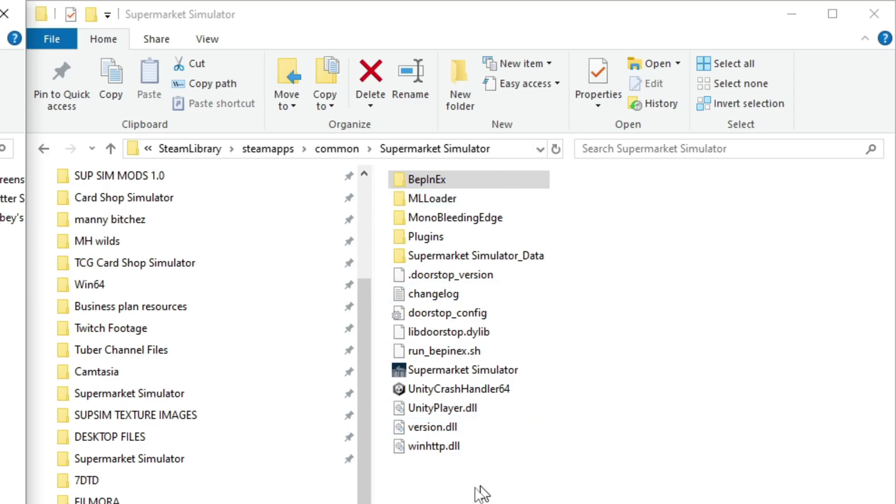
Step: Copy all extracted files and folders of Tobey's BepInEx Pack into the Supermarket Simulator game folder
click(511, 179)
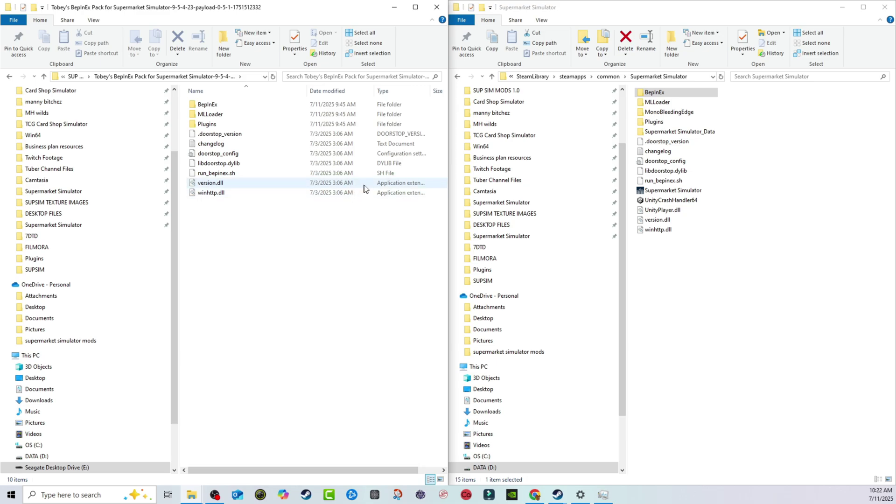
drag(278, 215, 692, 260)
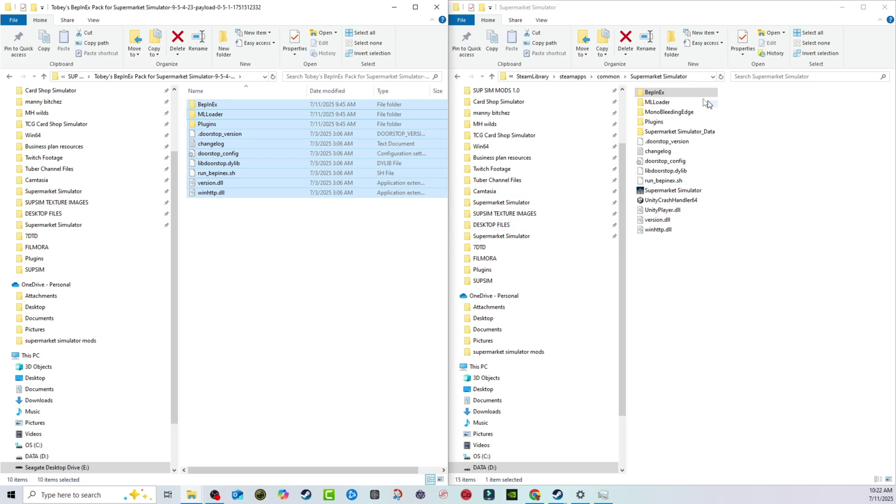
click(740, 160)
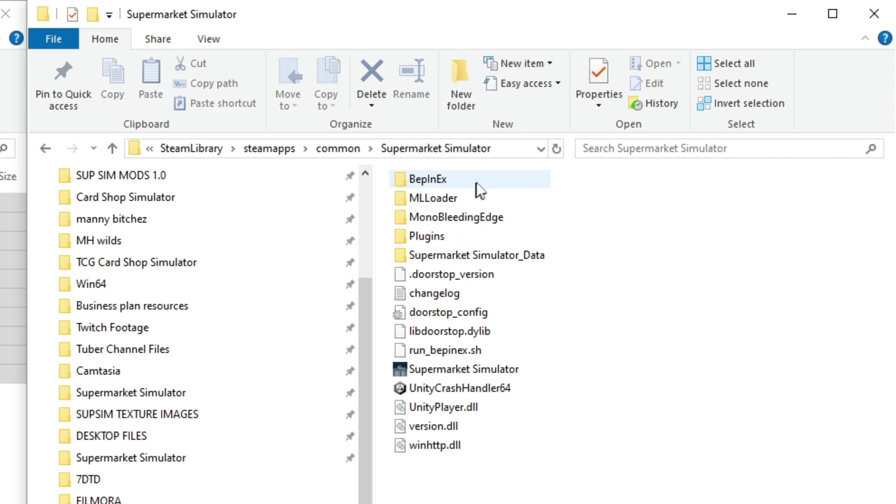
Step: Examine the contents of the BepInEx and MLLoader folders inside the Supermarket Simulator game folder
drag(579, 172, 605, 431)
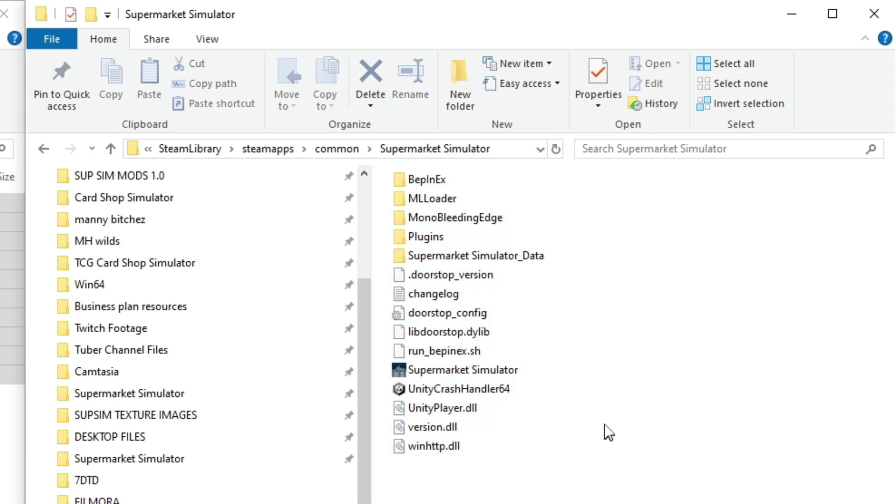
double_click(461, 179)
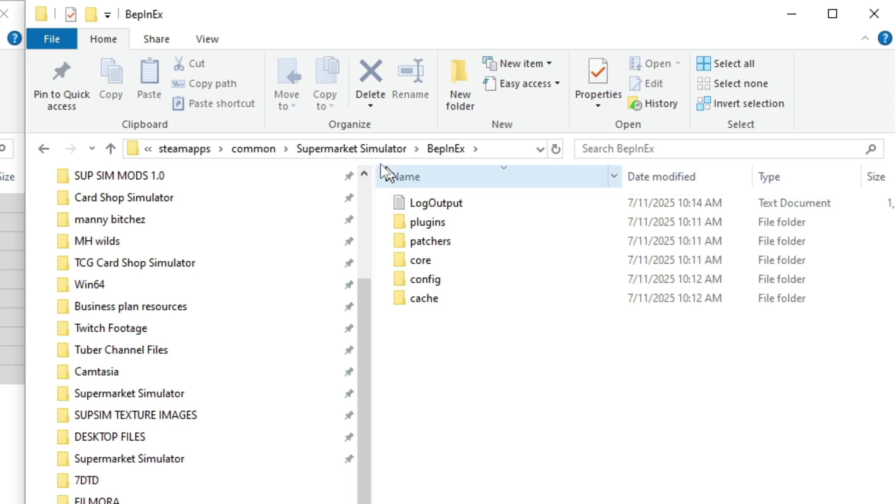
key(alt+Up)
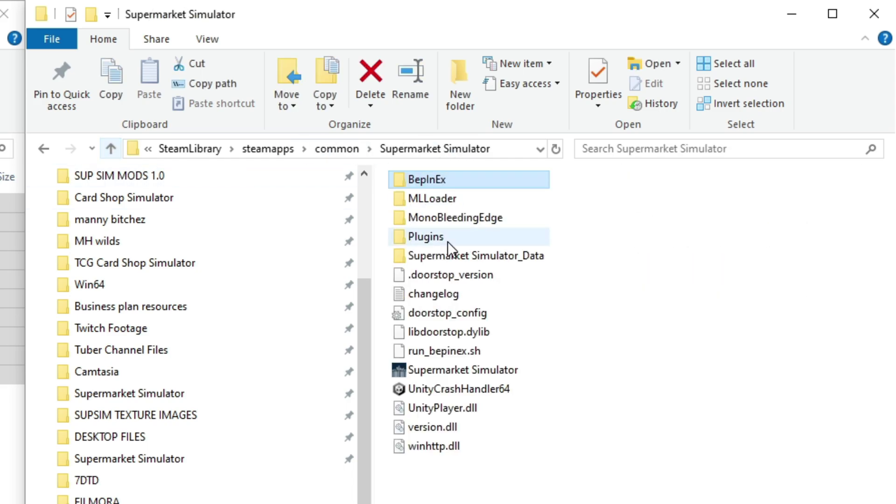
double_click(441, 204)
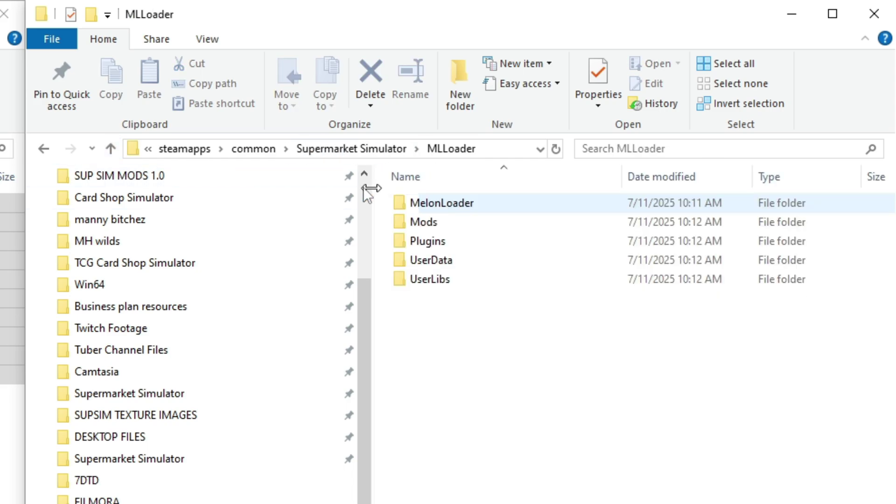
click(110, 149)
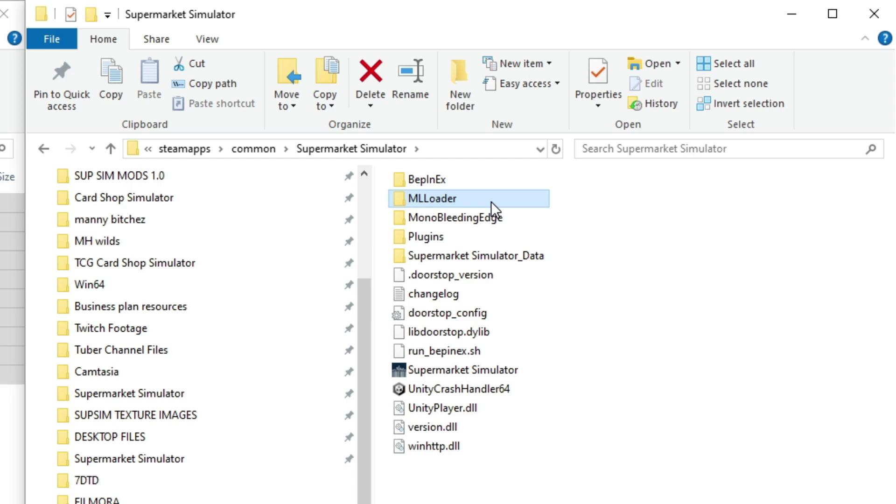
click(514, 183)
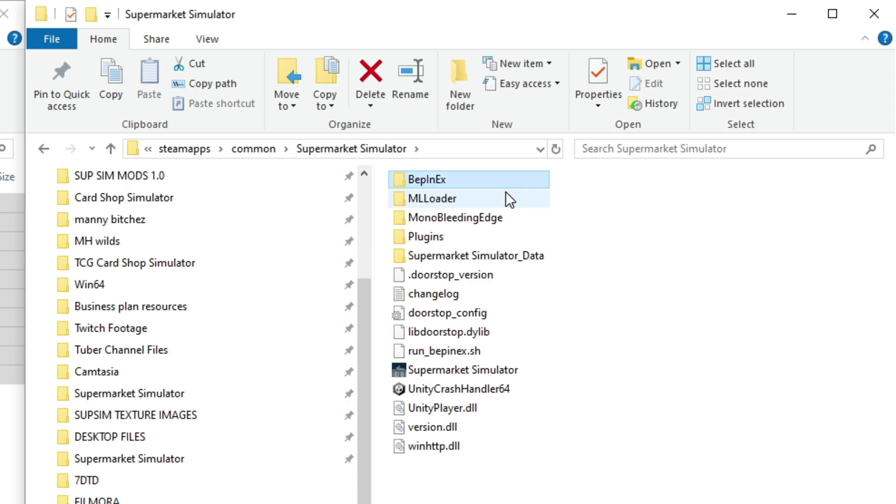
mouse_move(505, 192)
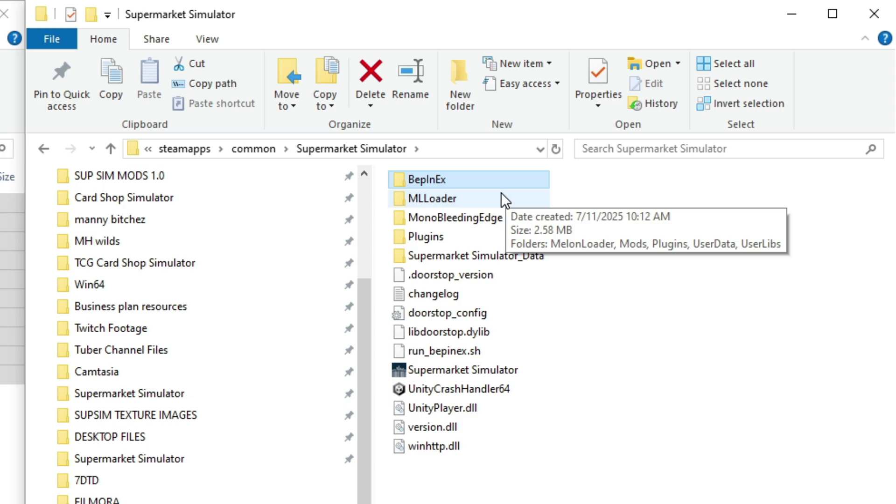
double_click(503, 182)
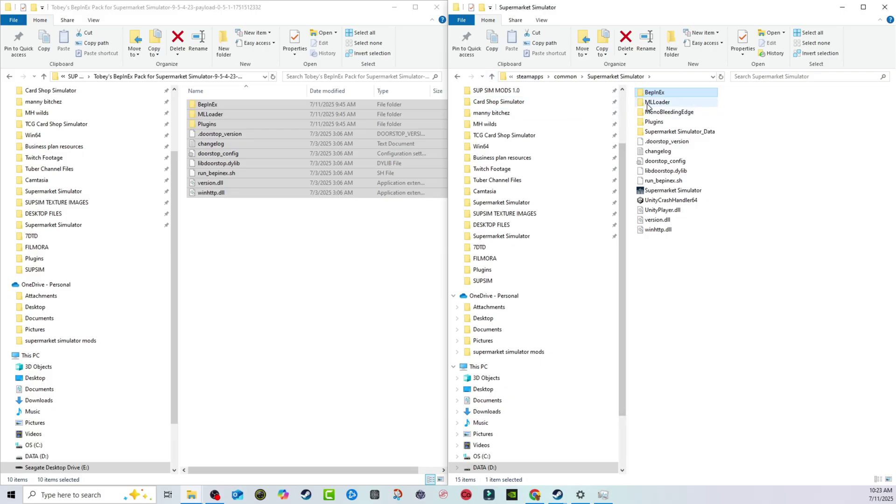
double_click(658, 103)
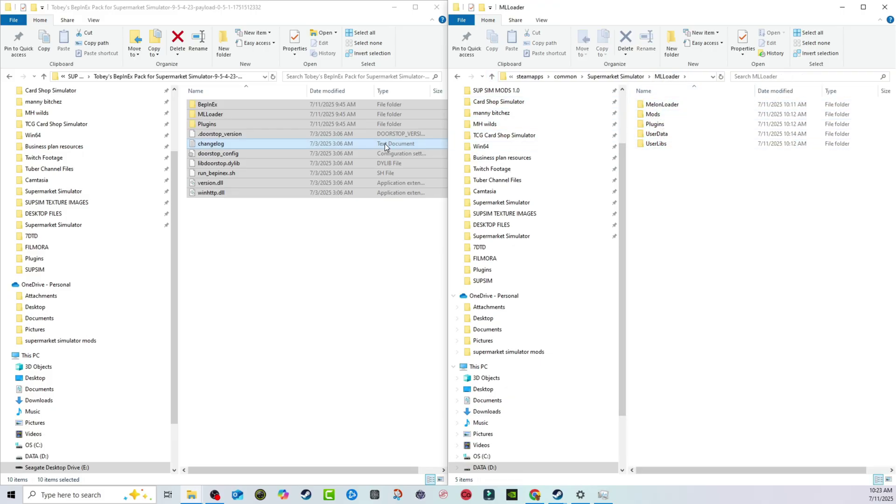
click(492, 77)
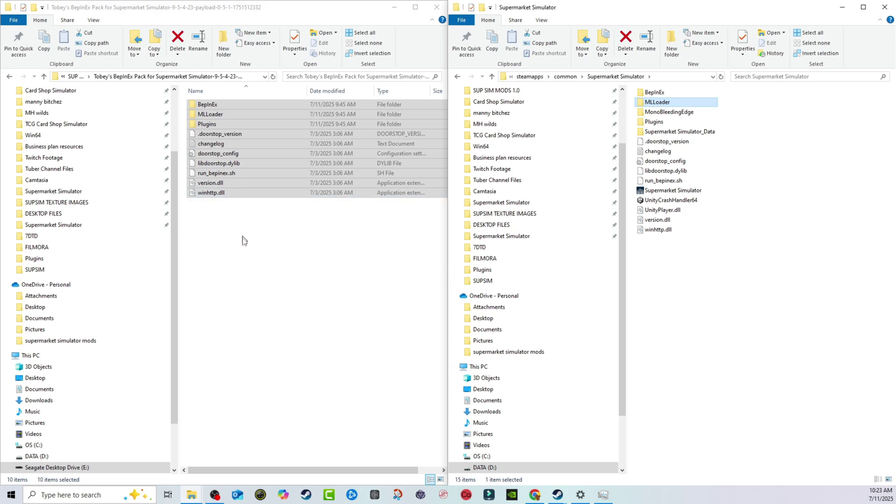
click(666, 94)
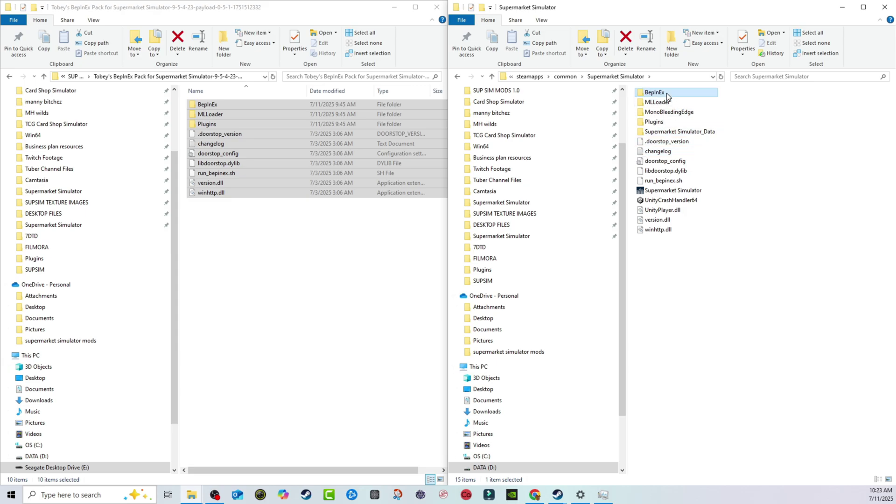
double_click(669, 92)
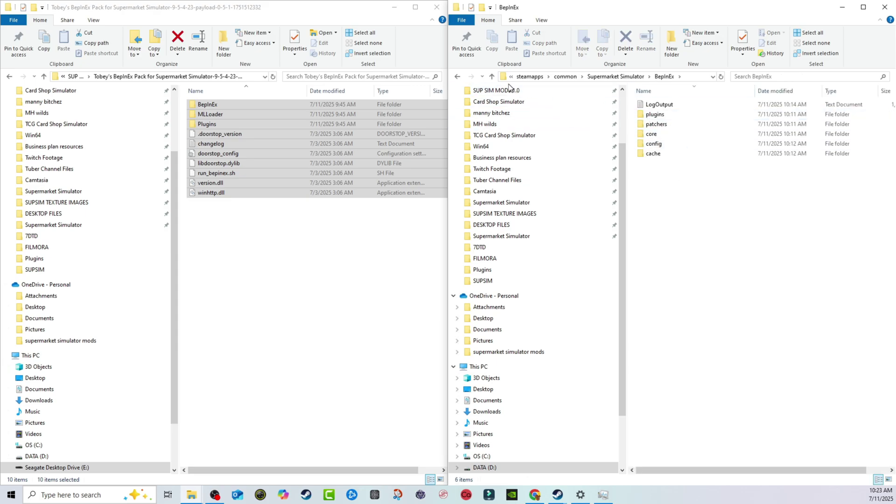
click(492, 78)
double_click(664, 106)
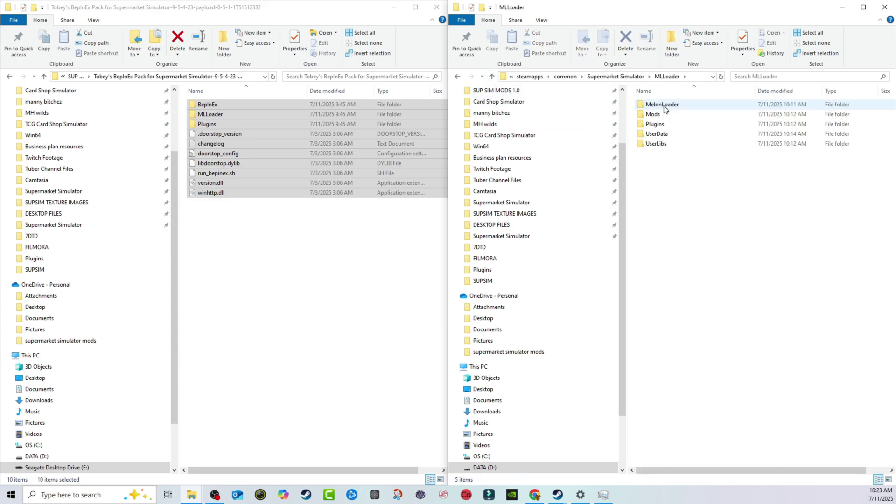
click(493, 78)
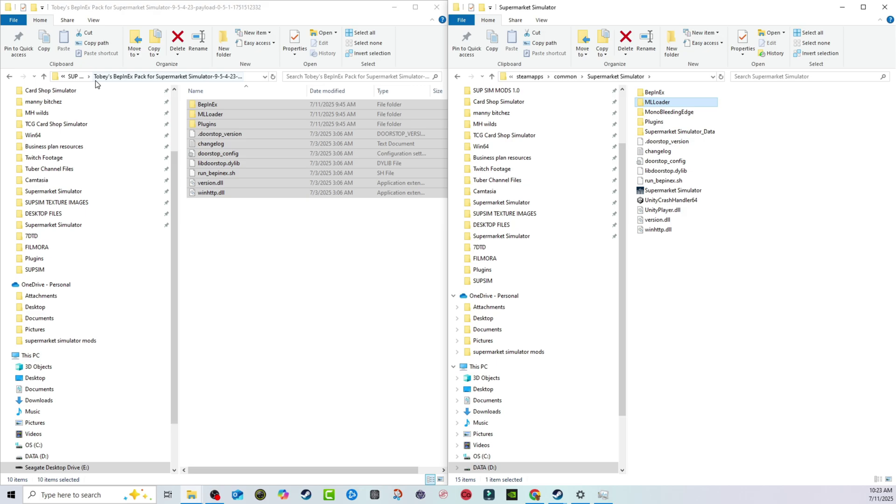
click(45, 78)
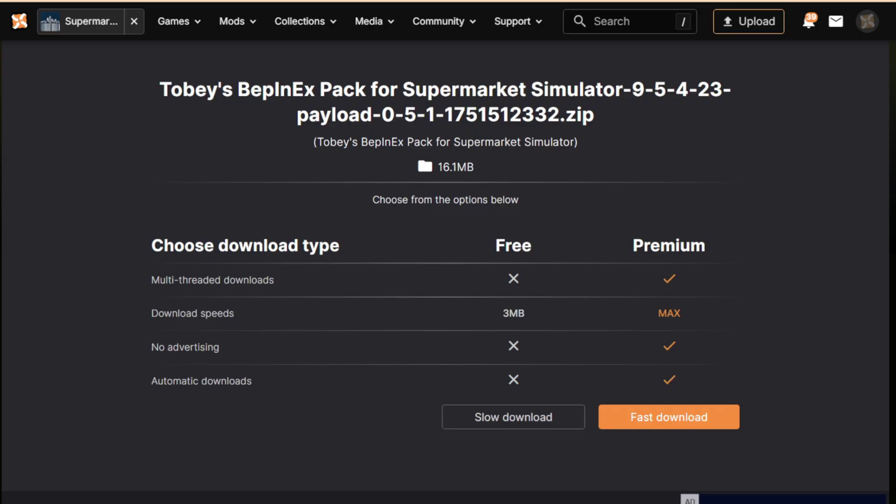
Step: Start the manual slow download of the Better Save System Revived mod from Nexus Mods
scroll(446, 271, up, 10)
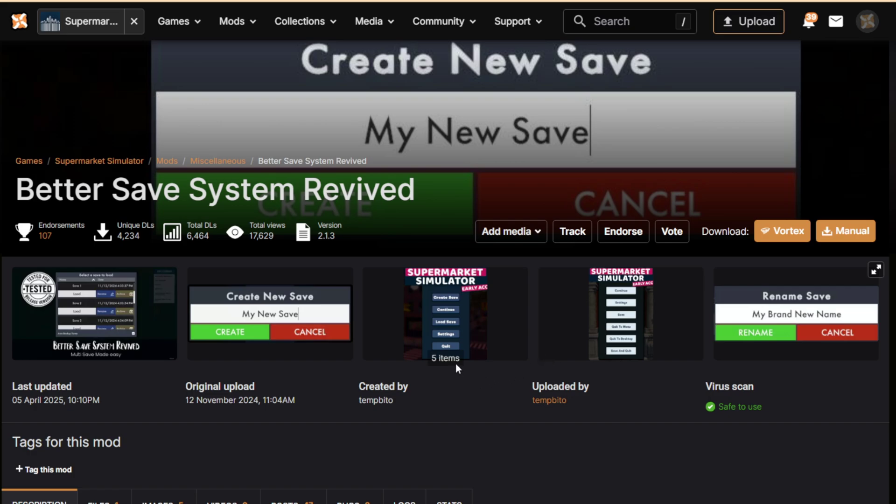
click(46, 310)
click(845, 231)
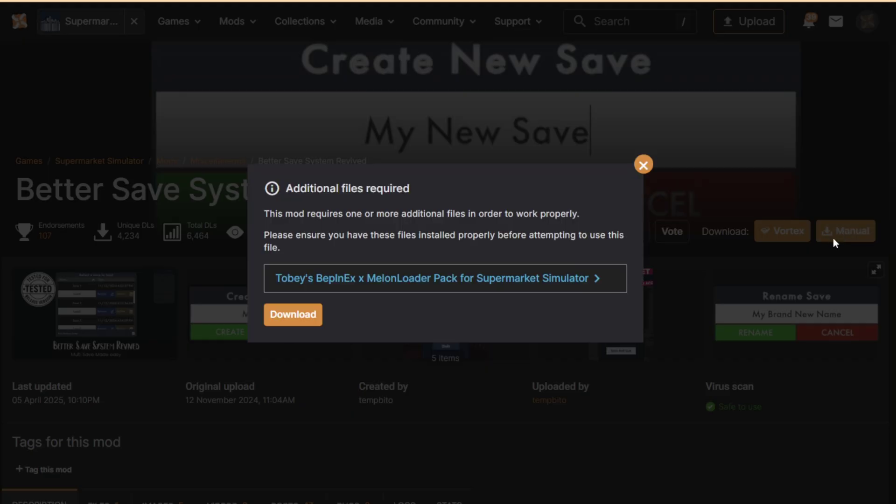
click(294, 315)
scroll(631, 307, down, 4)
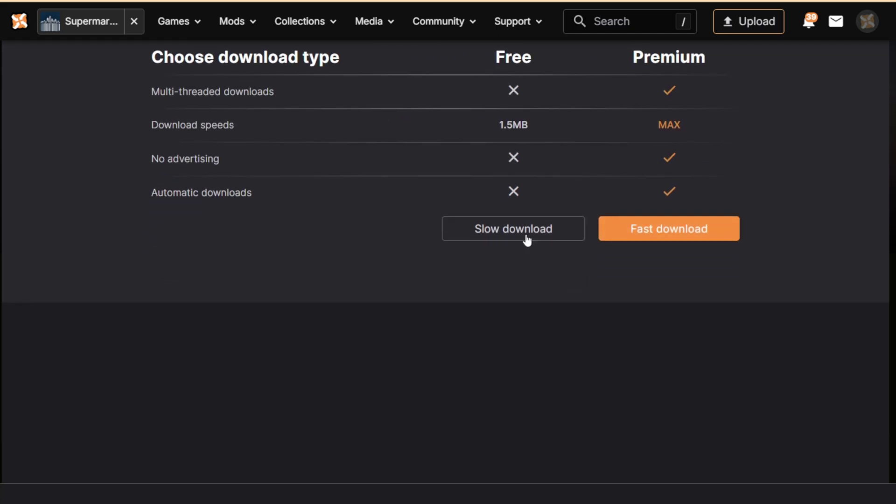
scroll(526, 239, up, 2)
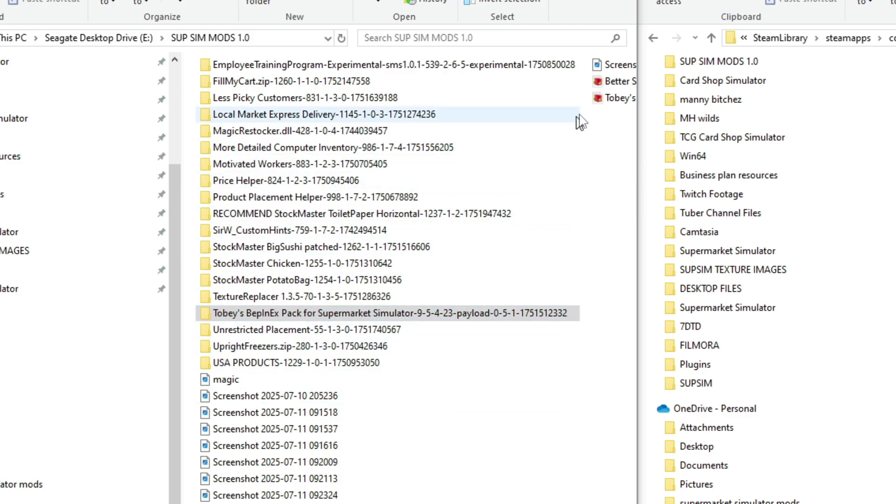
Step: Extract the Better Save System Revived archive from the SUP SIM MODS 1.0 folder with BreeZip and close the leftover windows
click(600, 82)
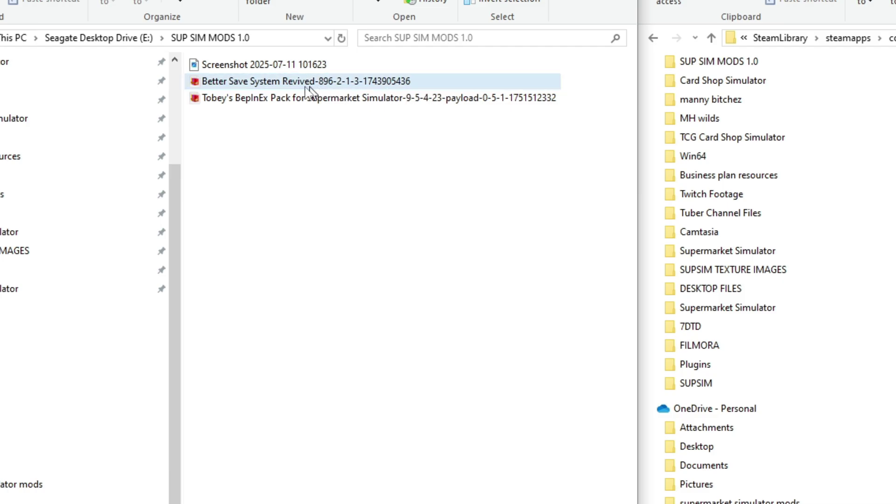
double_click(241, 86)
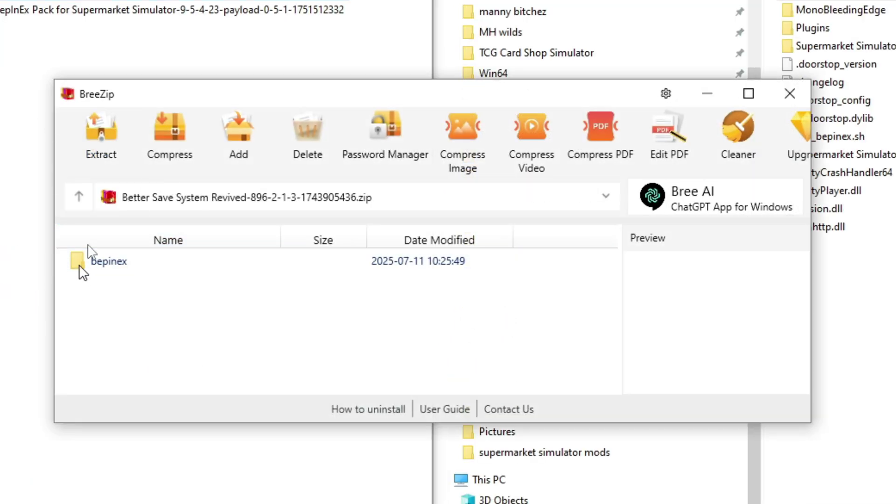
click(115, 143)
click(532, 277)
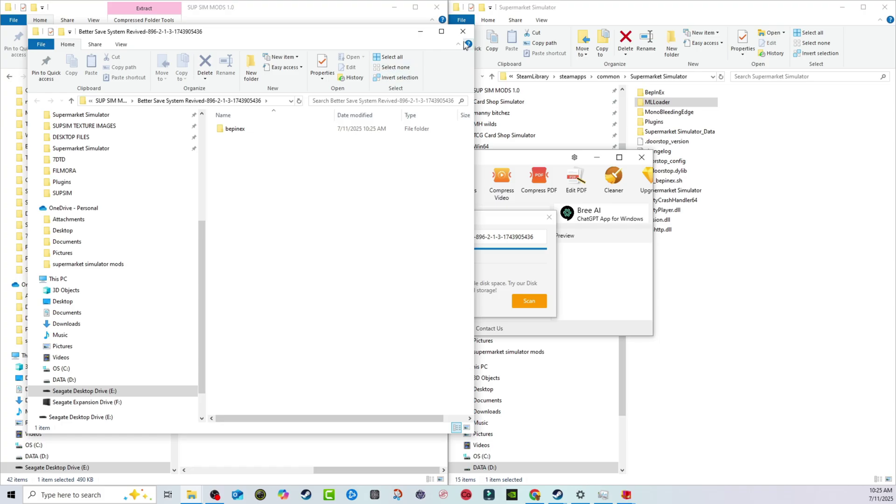
click(463, 31)
click(557, 216)
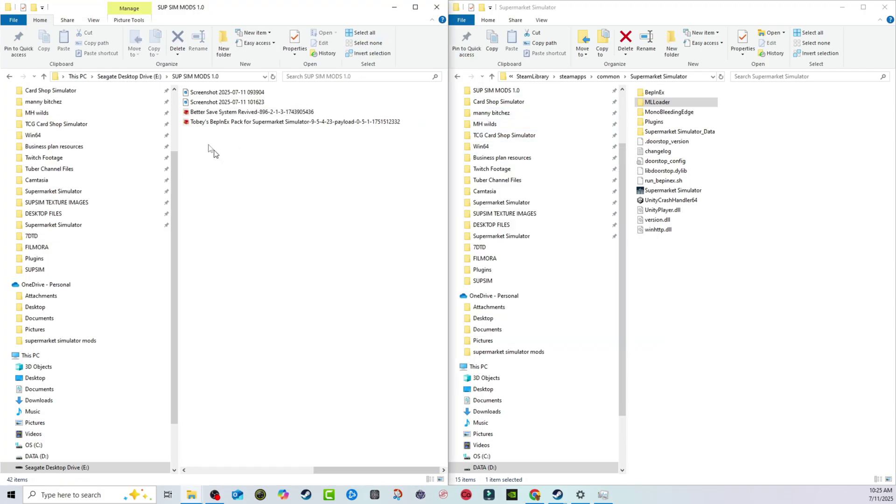
Step: Open the extracted Better Save System Revived folder and examine what its bepinex folder contains
scroll(228, 175, up, 3)
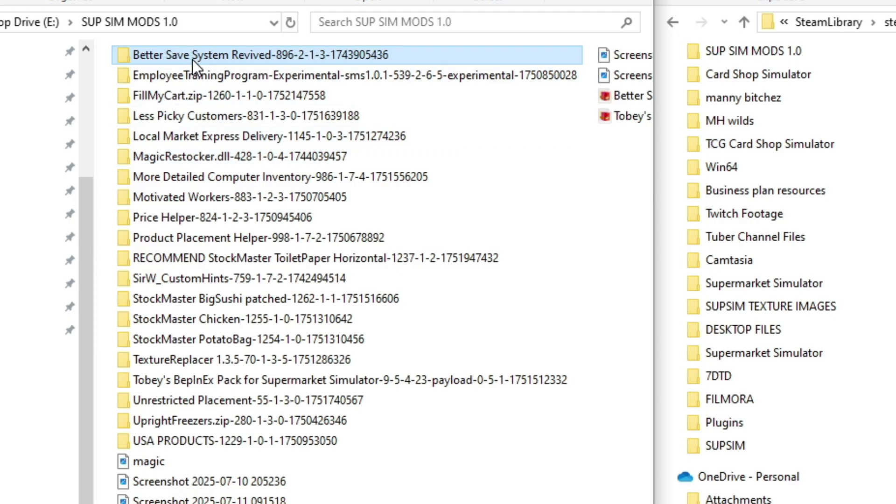
double_click(244, 57)
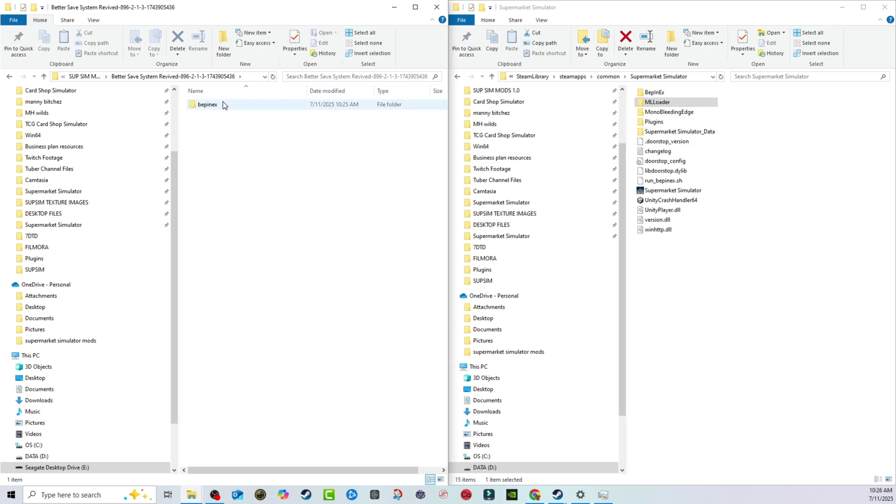
drag(222, 104, 659, 99)
click(286, 126)
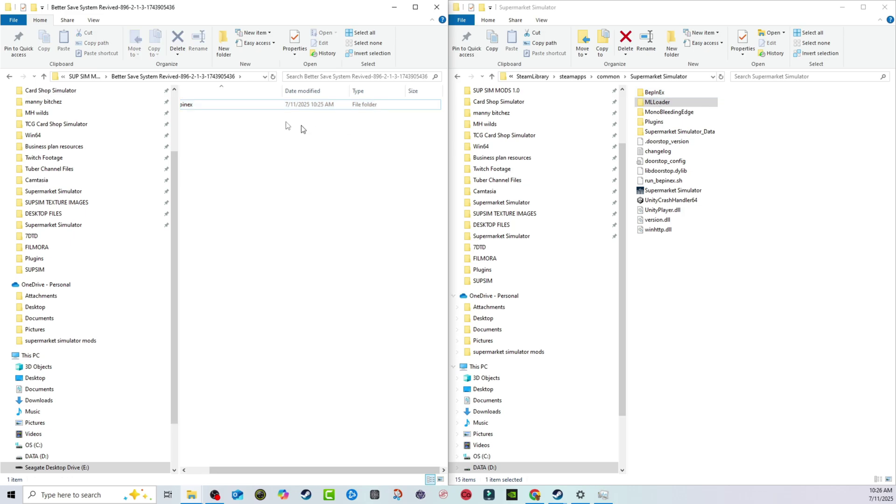
drag(240, 471, 220, 471)
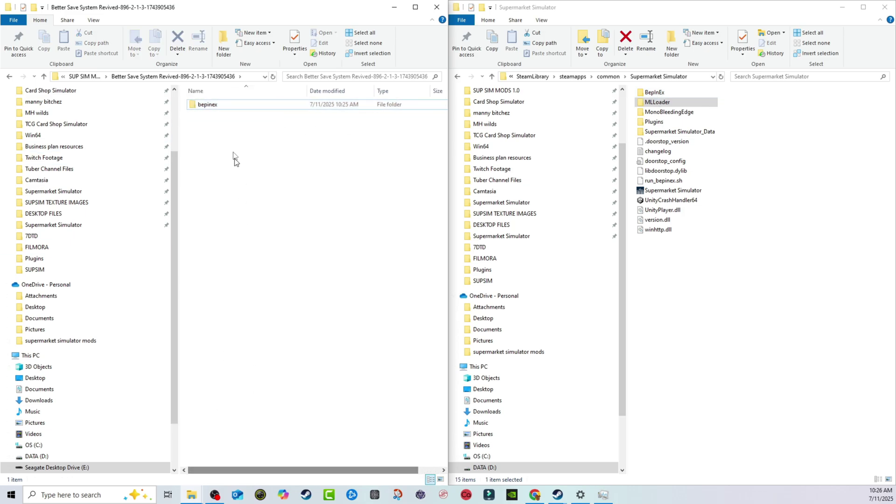
double_click(236, 105)
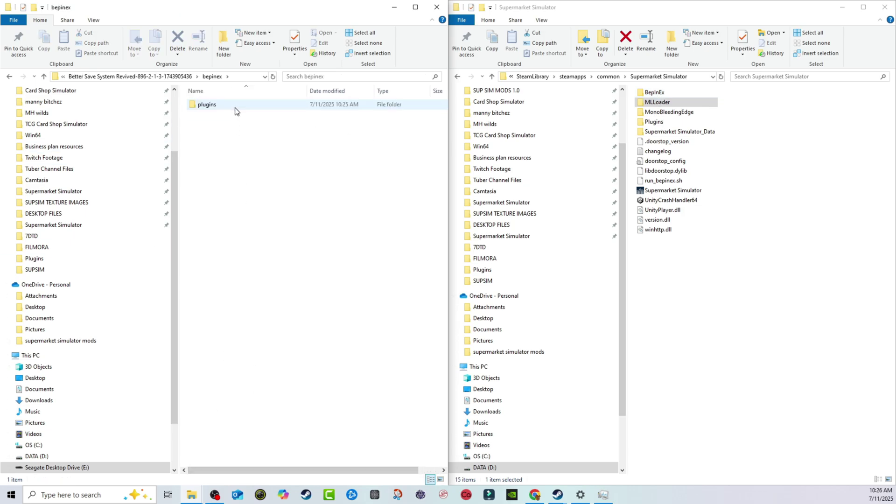
click(43, 76)
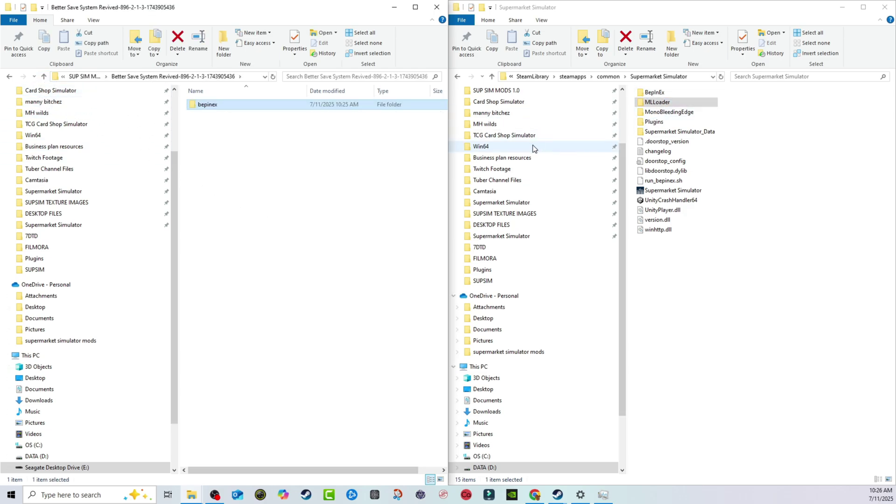
Step: Copy BetterSaveSystemRevived.dll from the mod's bepinex plugins folder into the game's BepInEx plugins folder
click(726, 106)
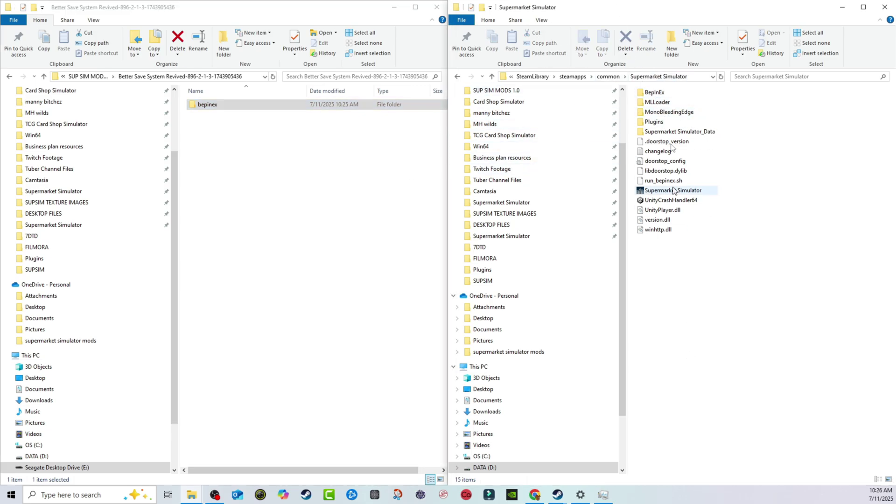
double_click(655, 92)
double_click(658, 114)
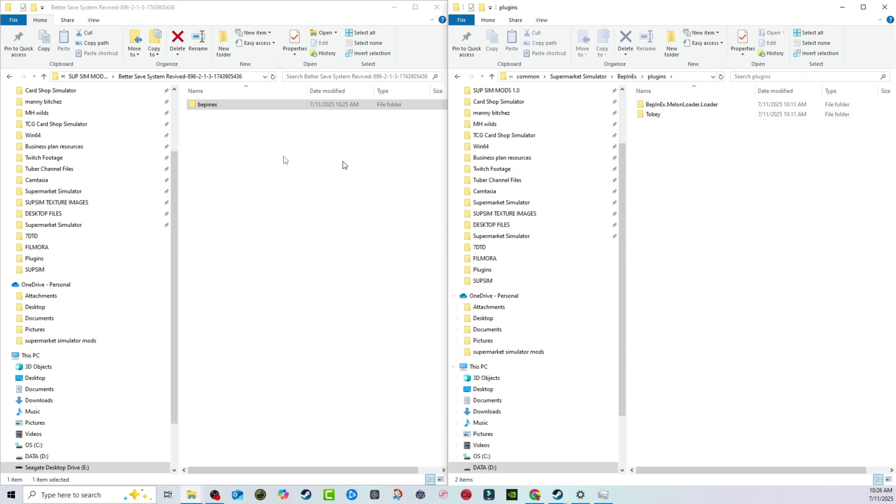
double_click(223, 106)
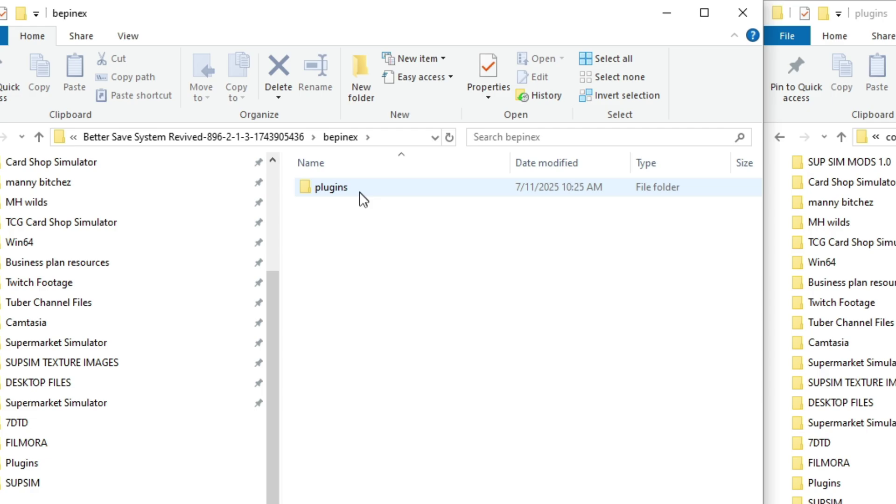
double_click(359, 192)
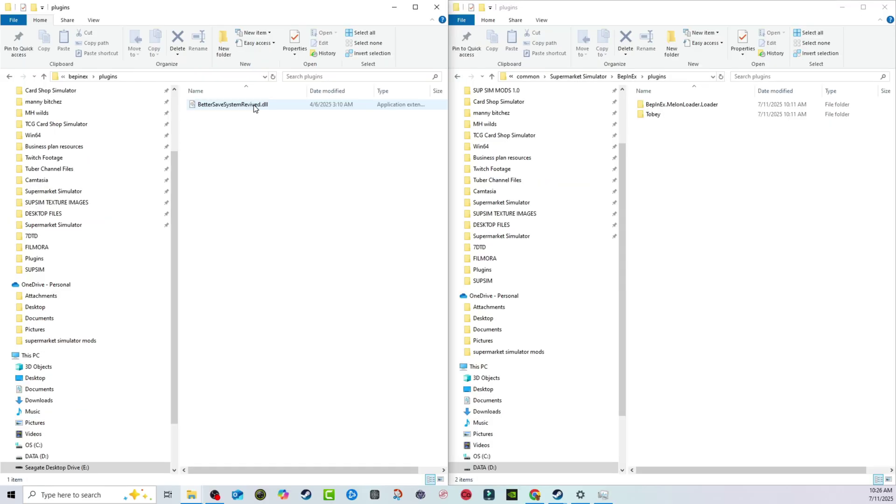
drag(252, 105, 676, 160)
Step: Go back up both folder trees and compare the mod's bepinex folder with the game's BepInEx folder
click(45, 76)
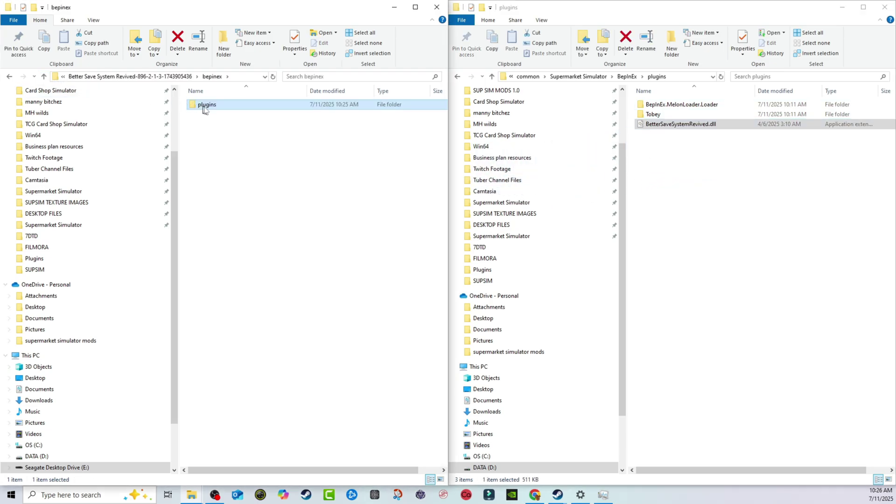
click(45, 76)
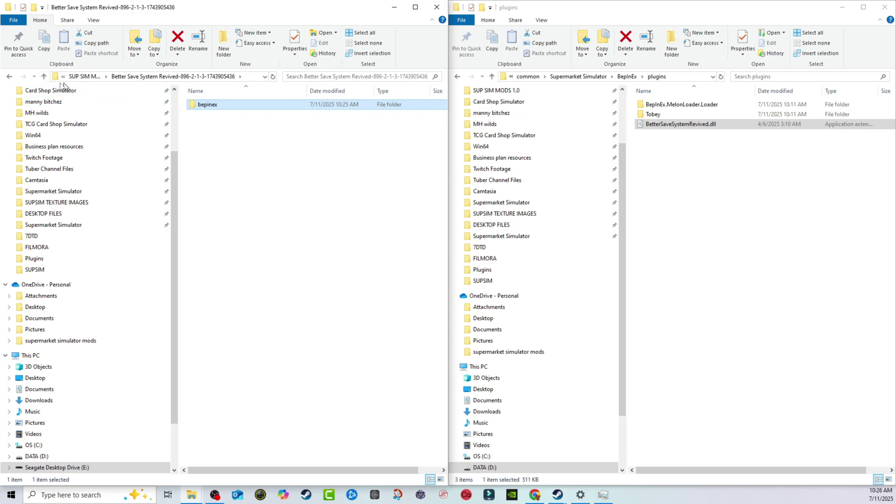
click(492, 76)
click(492, 76)
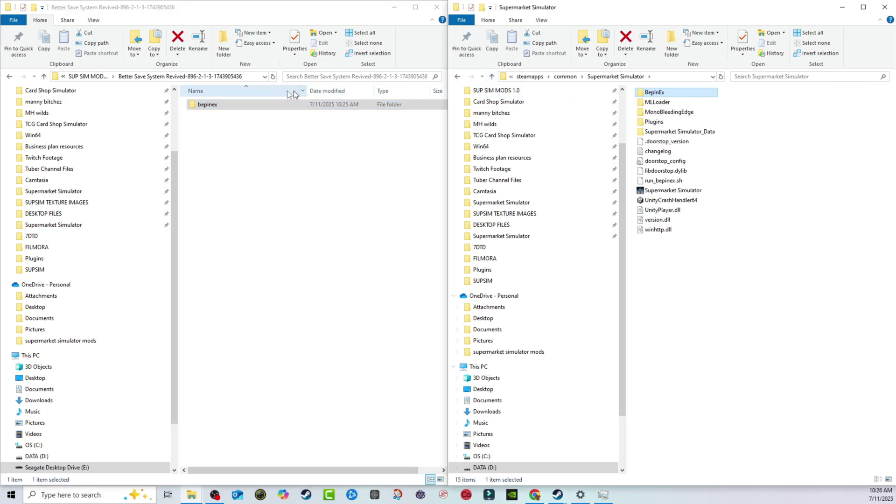
click(220, 104)
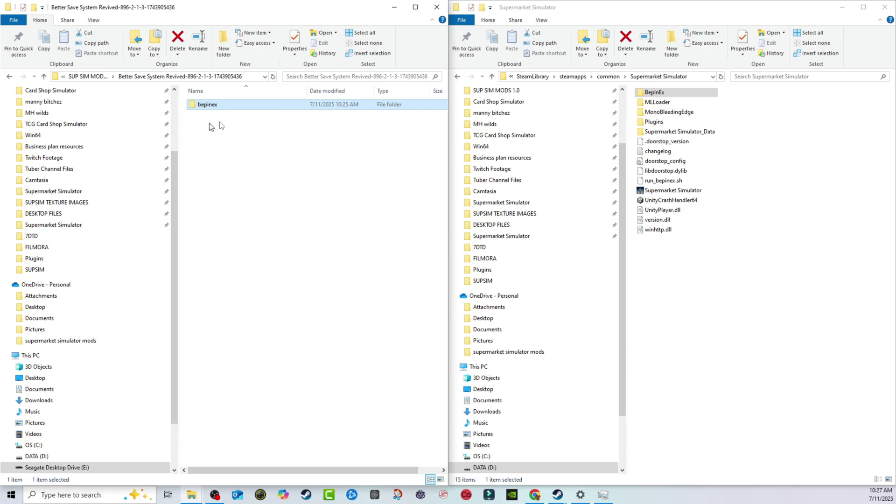
double_click(654, 92)
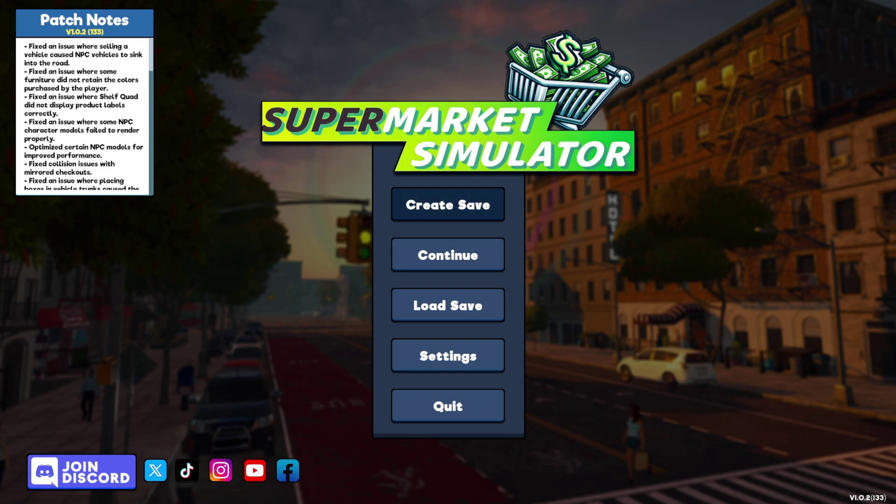
Step: Switch to Supermarket Simulator and inspect the mod's new save dialog and its list of loadable saves without changing anything
click(436, 199)
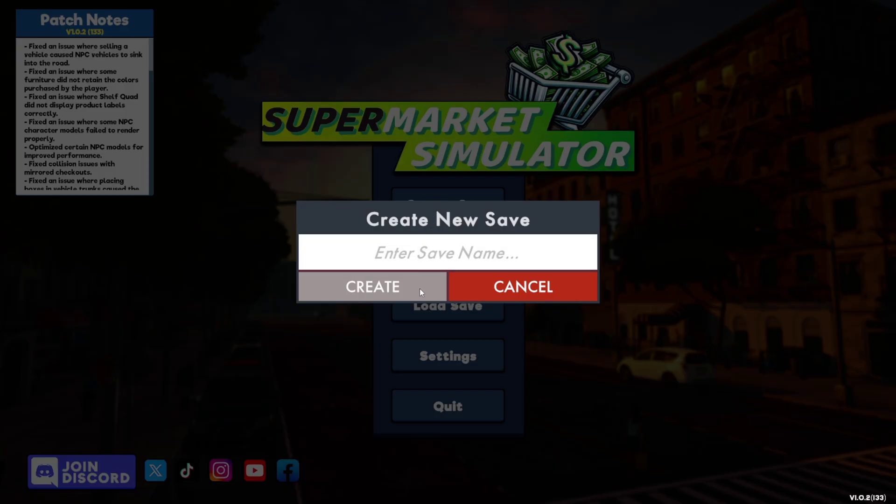
click(512, 287)
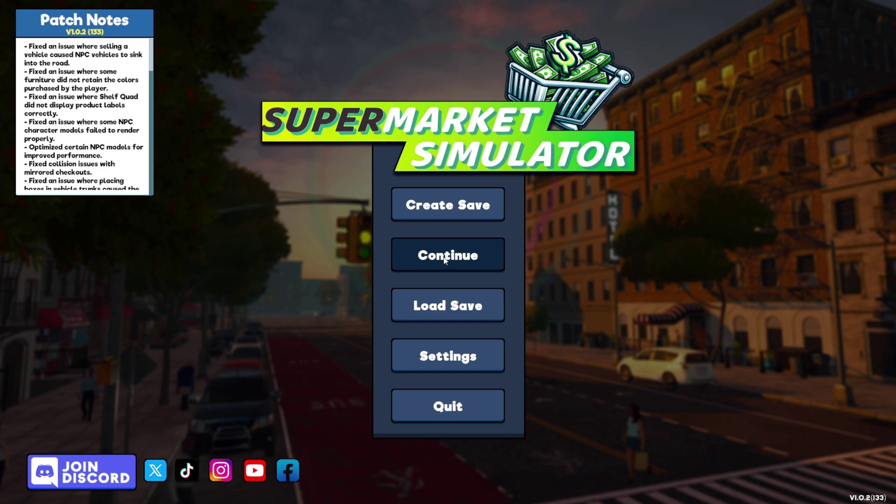
click(458, 311)
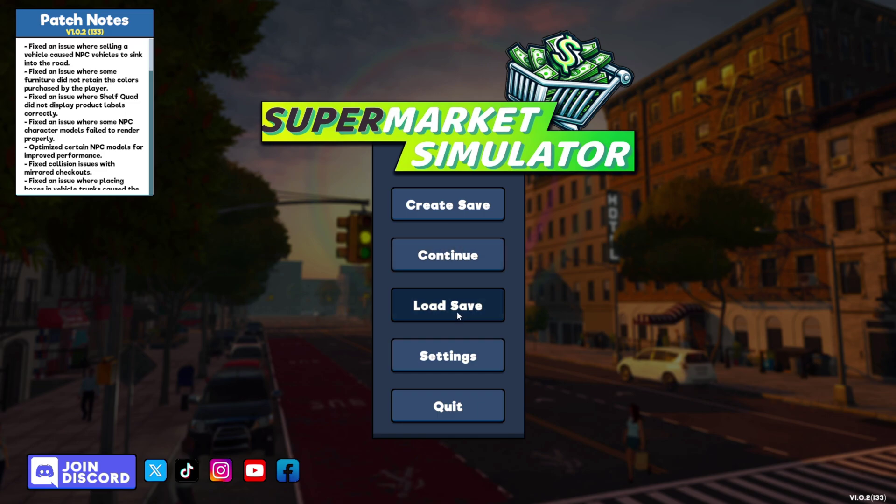
scroll(415, 247, down, 4)
scroll(416, 248, up, 4)
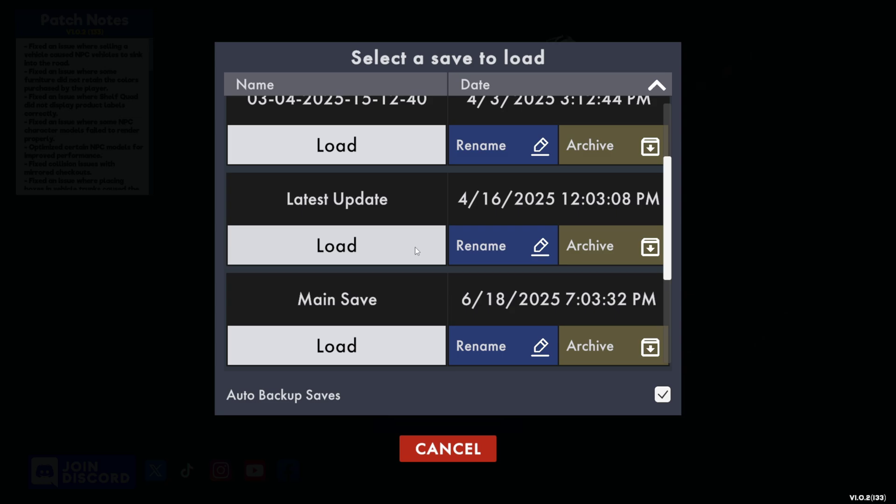
scroll(415, 241, down, 5)
scroll(415, 242, up, 2)
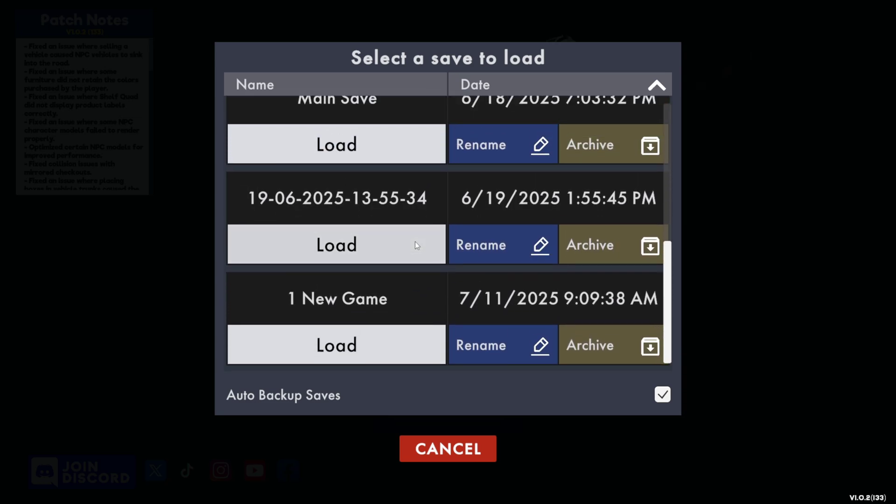
scroll(416, 242, up, 3)
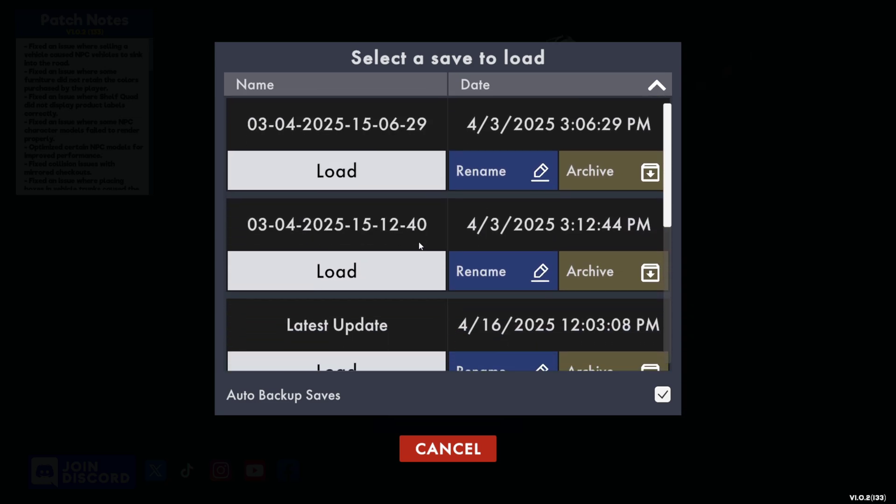
scroll(509, 315, down, 3)
key(Escape)
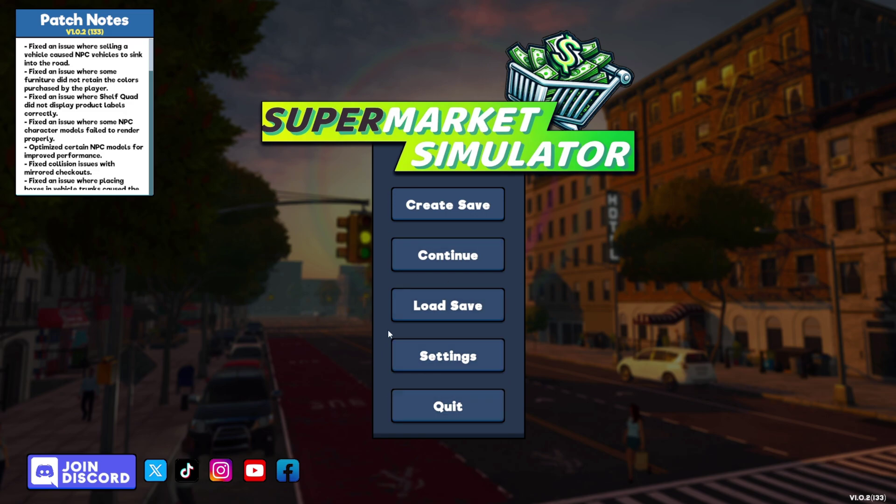
Step: Quit the game and return to the Supermarket Simulator game folder in File Explorer
click(438, 410)
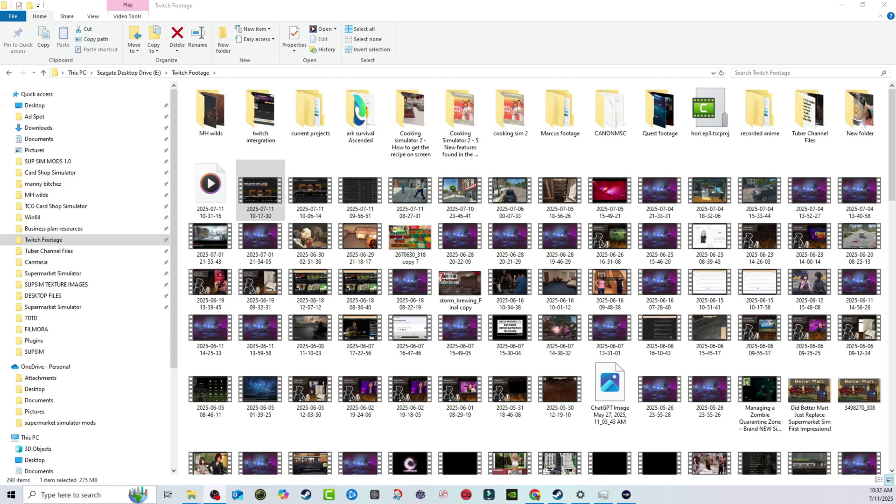
click(885, 5)
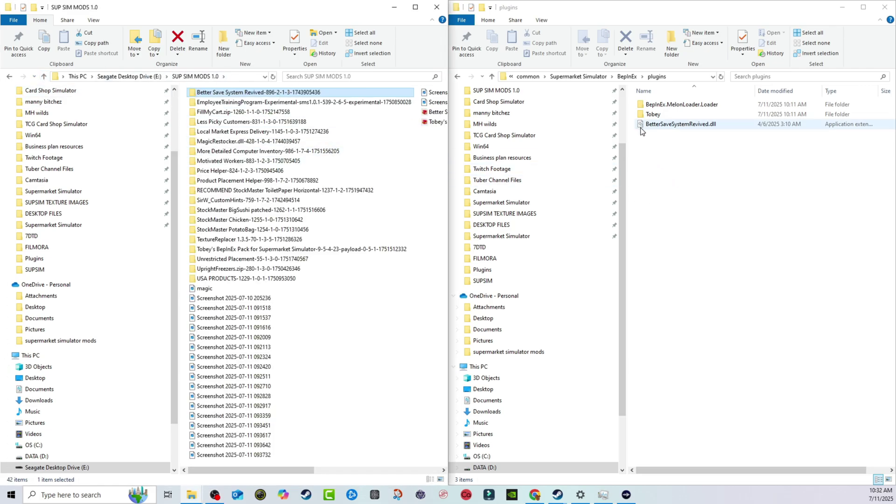
click(491, 78)
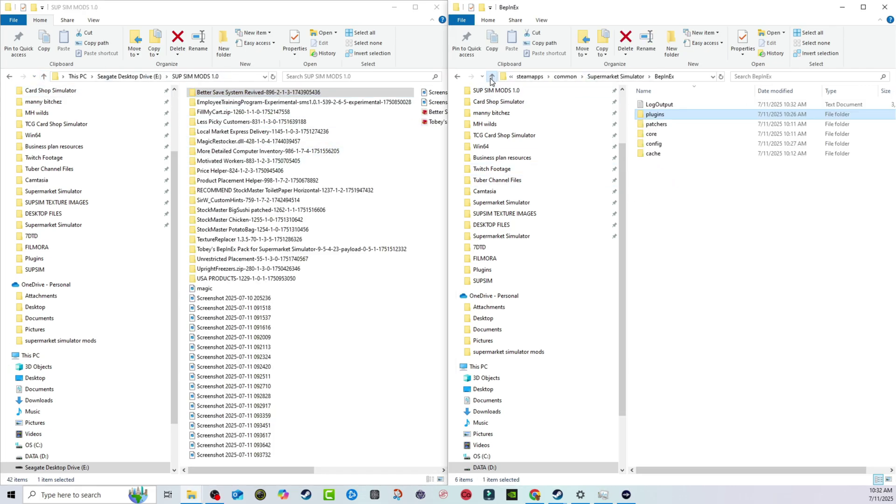
click(490, 78)
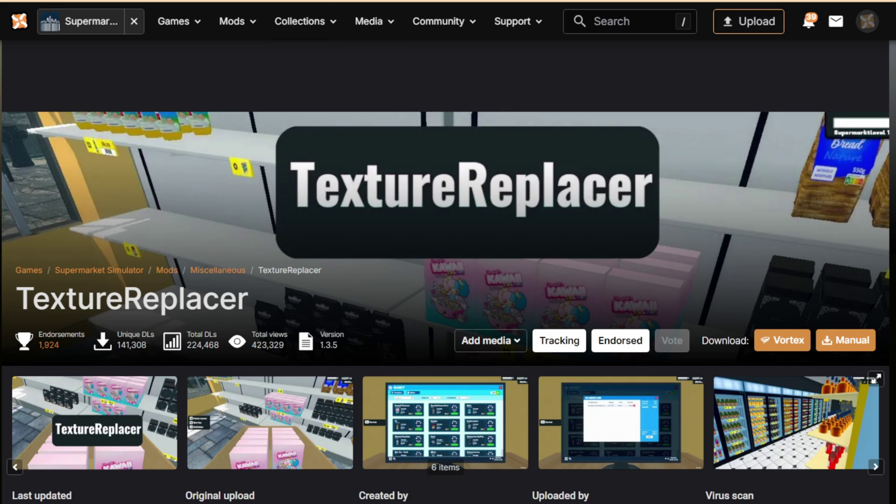
Step: Look over the TextureReplacer mod page on Nexus Mods and start its manual download
scroll(445, 271, down, 9)
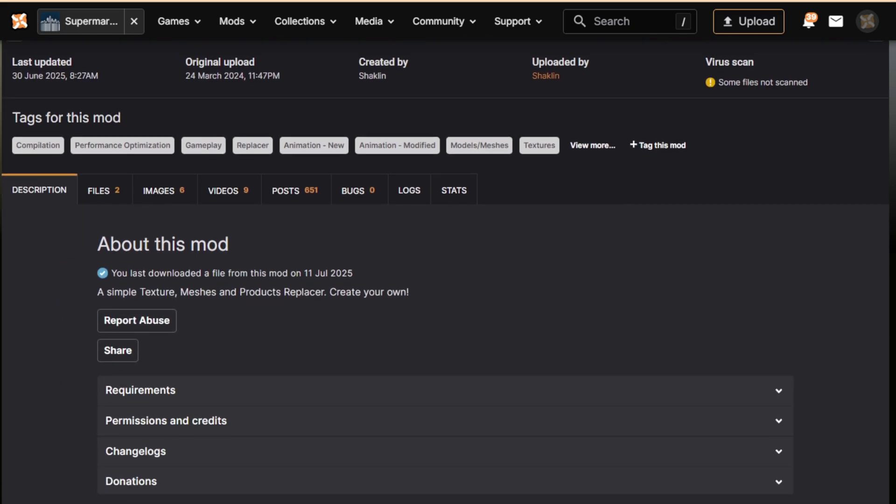
scroll(446, 270, up, 6)
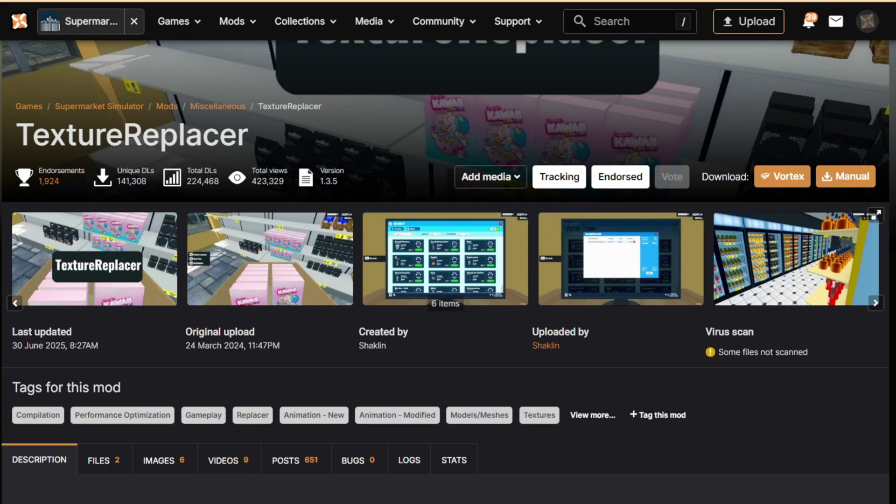
click(844, 176)
scroll(530, 274, down, 2)
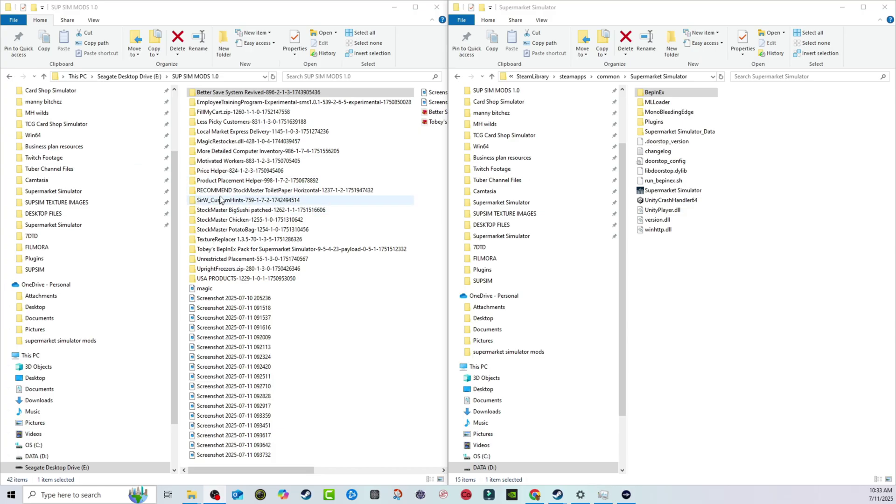
Step: In File Explorer, open the TextureReplacer 1.3.5 mod folder, check inside its TextureReplacer subfolder, and return to the level above
click(222, 240)
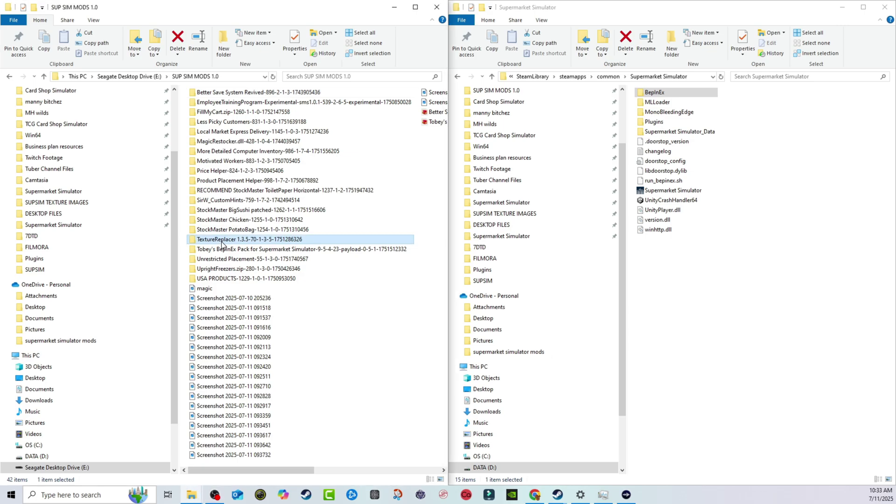
double_click(222, 241)
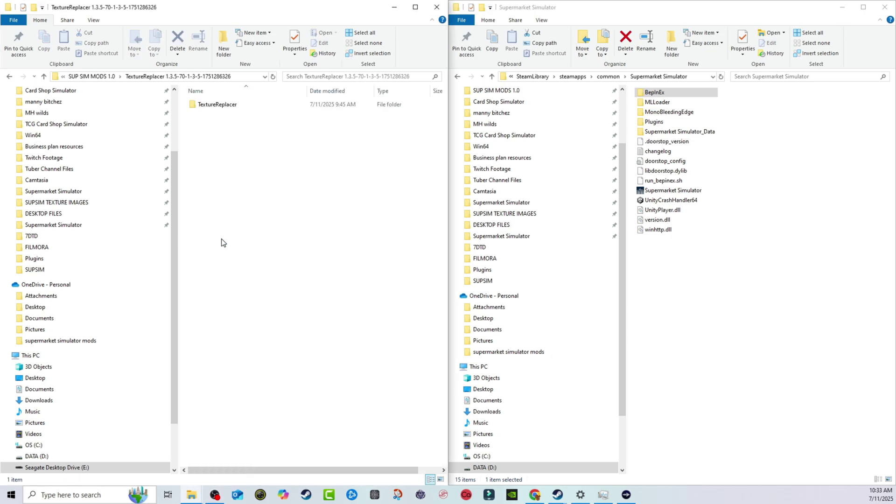
double_click(214, 105)
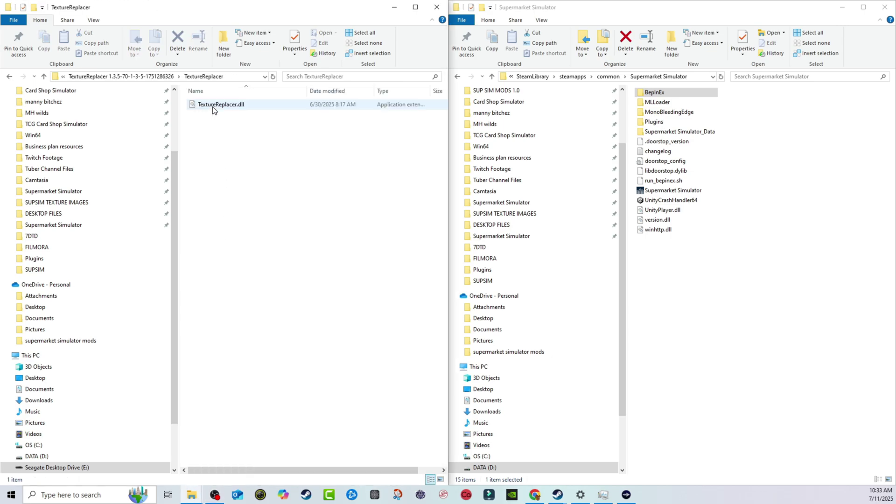
click(43, 76)
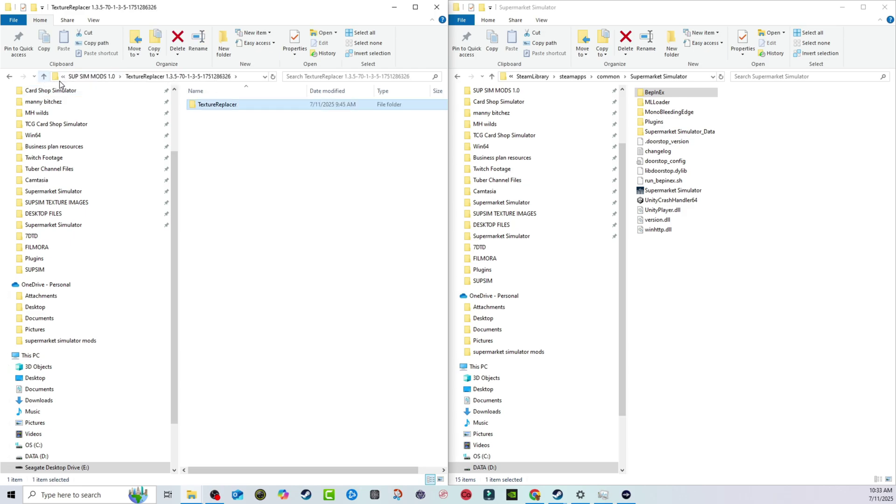
Step: Open the plugins folder inside the Supermarket Simulator game's BepInEx folder
click(653, 93)
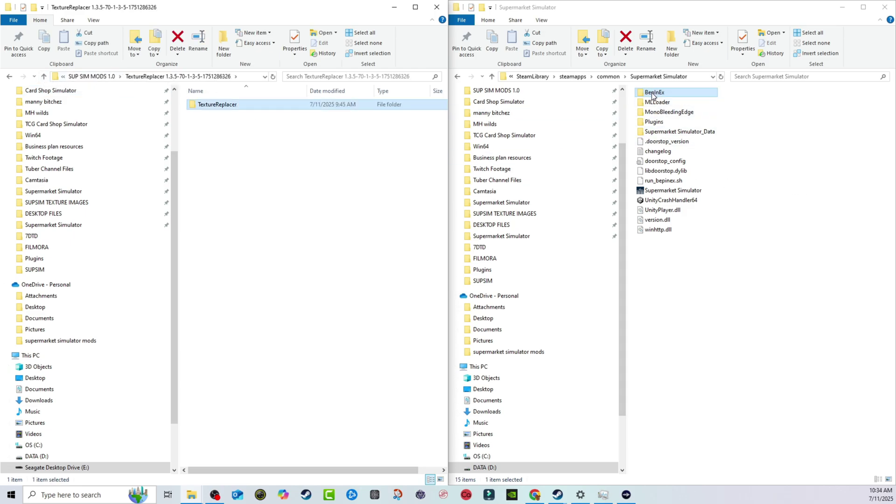
double_click(653, 93)
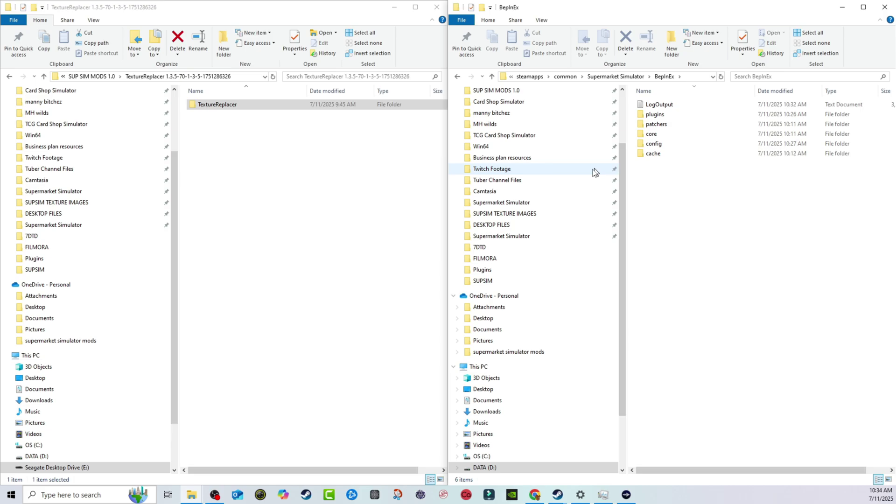
click(660, 116)
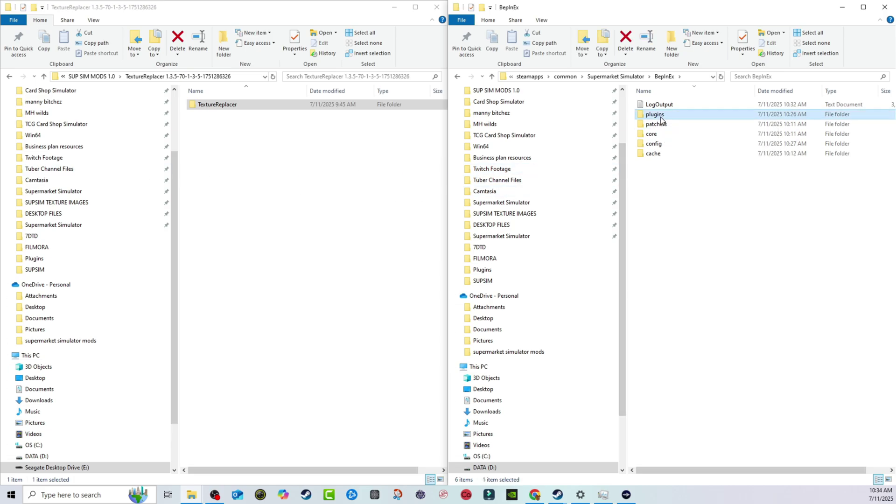
double_click(660, 116)
click(660, 117)
Step: Copy the mod's whole TextureReplacer folder into the game's BepInEx plugins folder
click(202, 108)
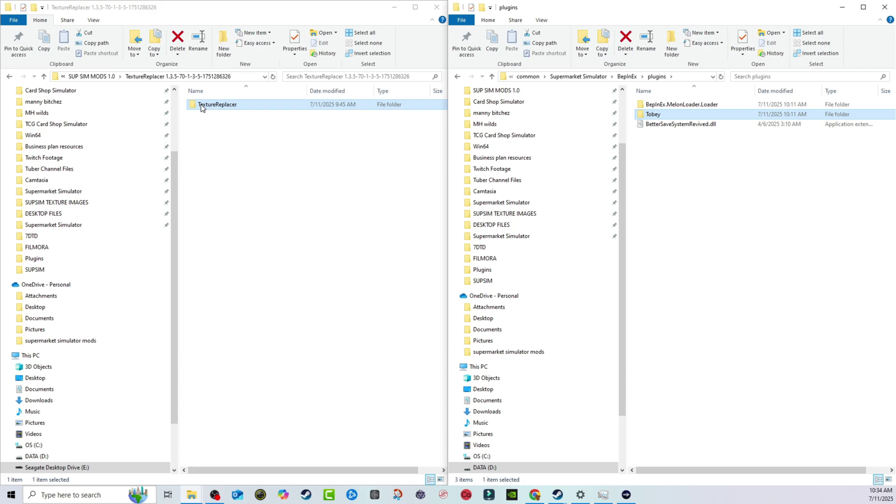
drag(202, 108, 226, 124)
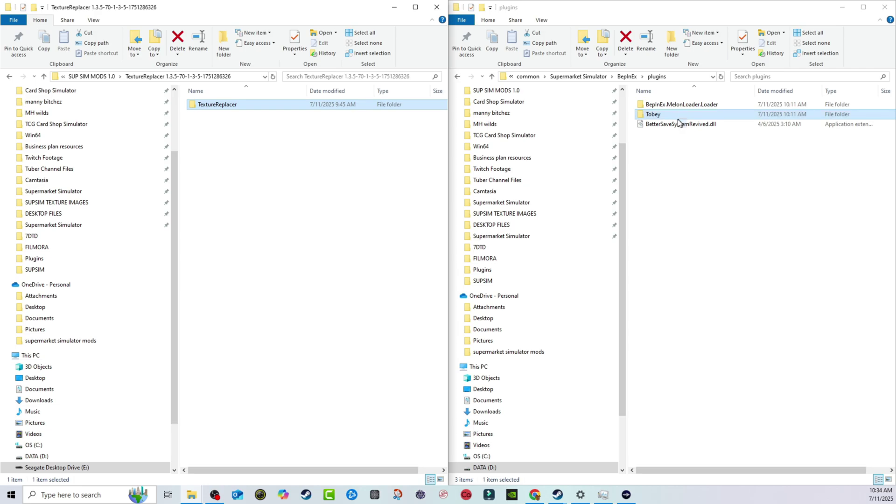
click(652, 127)
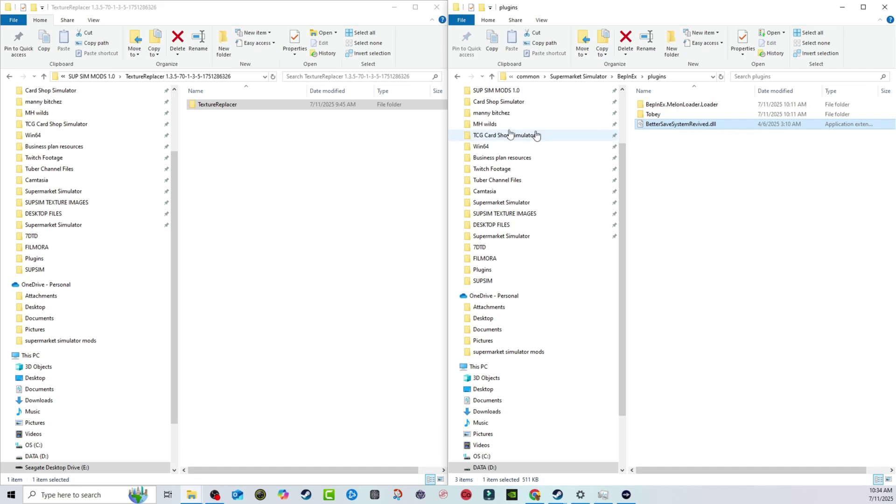
double_click(251, 107)
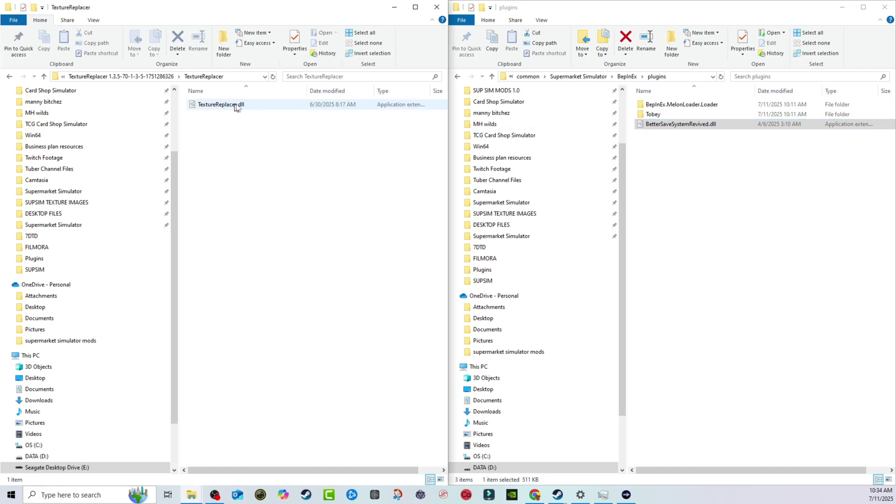
click(43, 77)
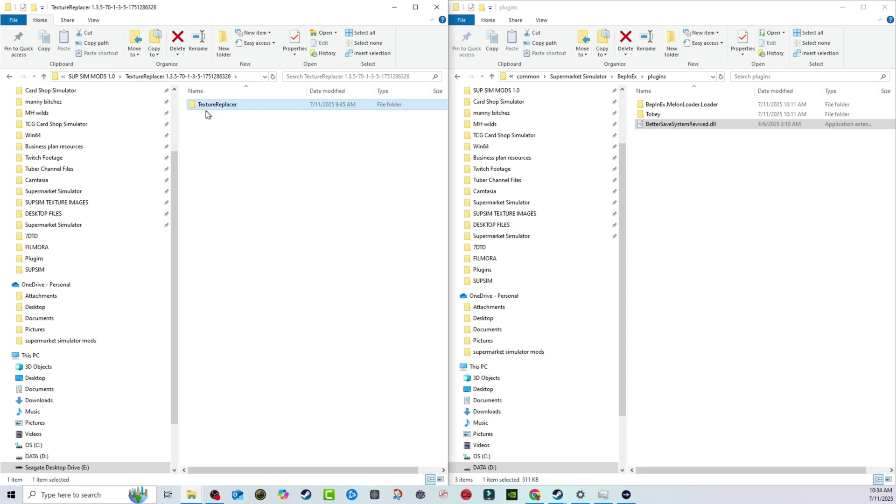
drag(200, 104, 669, 163)
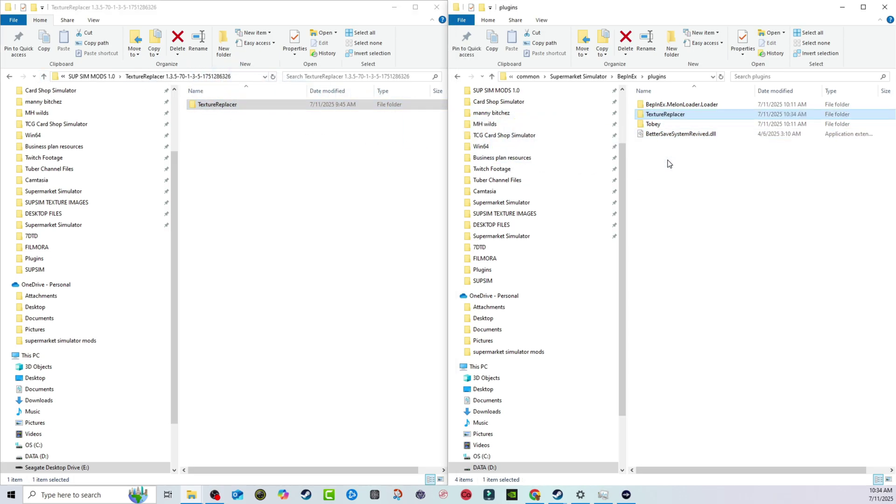
Step: Check the contents of the copied TextureReplacer folder and return to the game's plugins folder
click(330, 165)
click(658, 117)
double_click(659, 117)
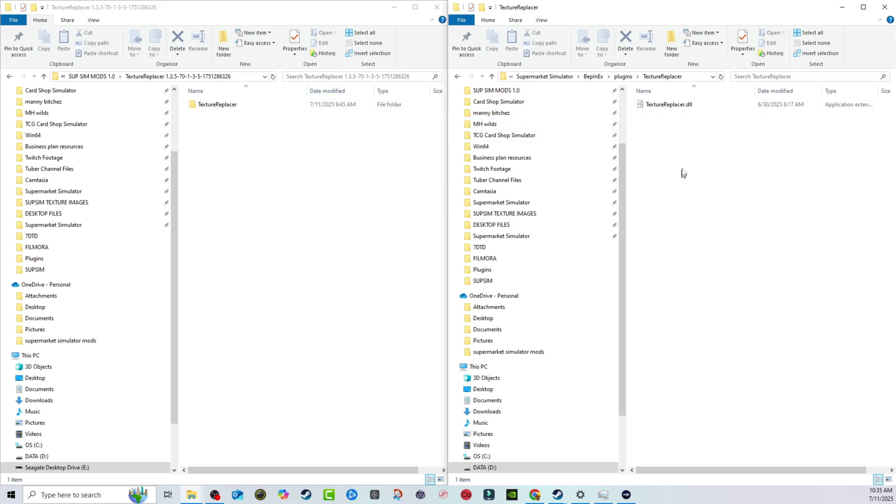
click(621, 76)
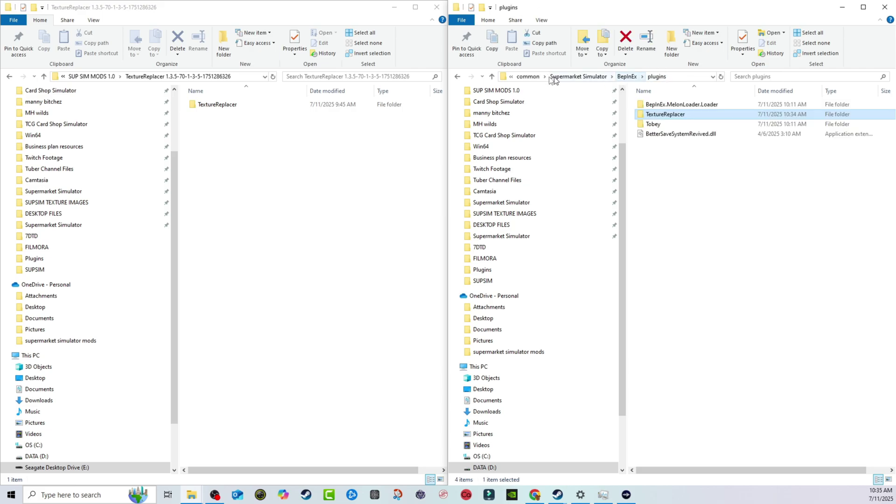
Step: Look inside the Mods folder of the game's MLLoader folder and return to the main game folder
click(572, 77)
double_click(657, 102)
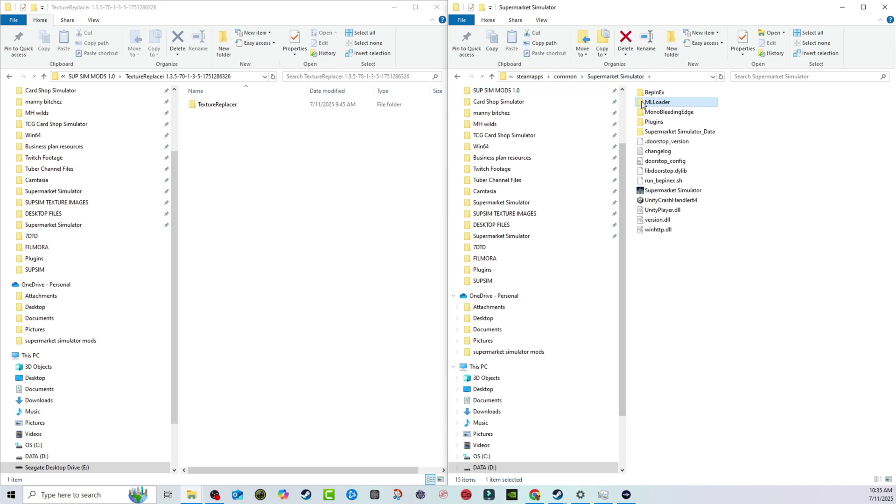
double_click(652, 121)
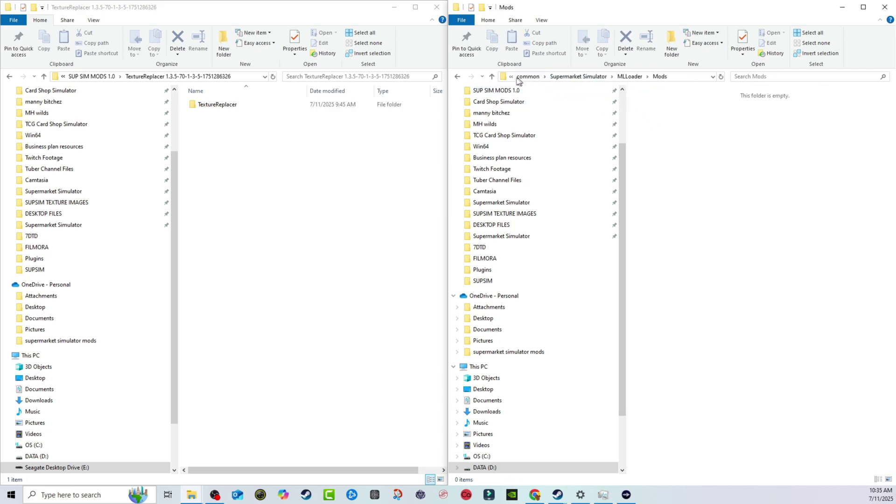
click(492, 76)
click(492, 76)
Step: Open the TextureReplacer folder within the game's BepInEx plugins folder to inspect its contents
double_click(656, 93)
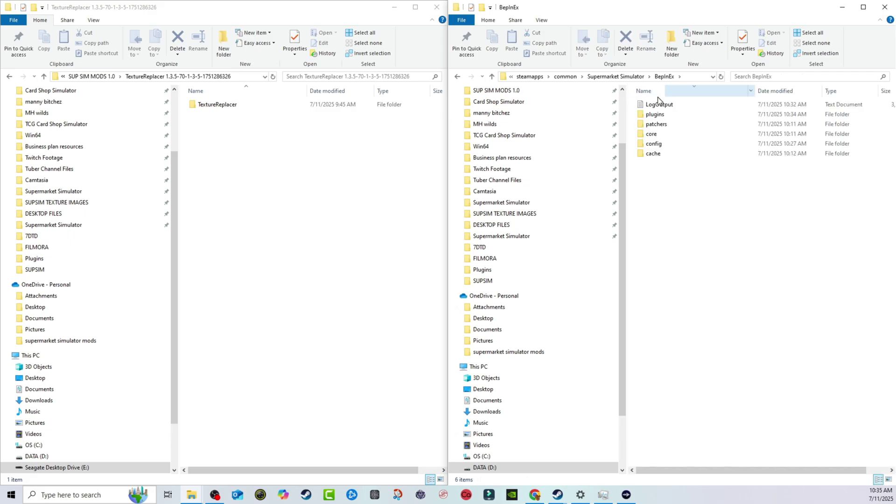
double_click(654, 119)
double_click(663, 116)
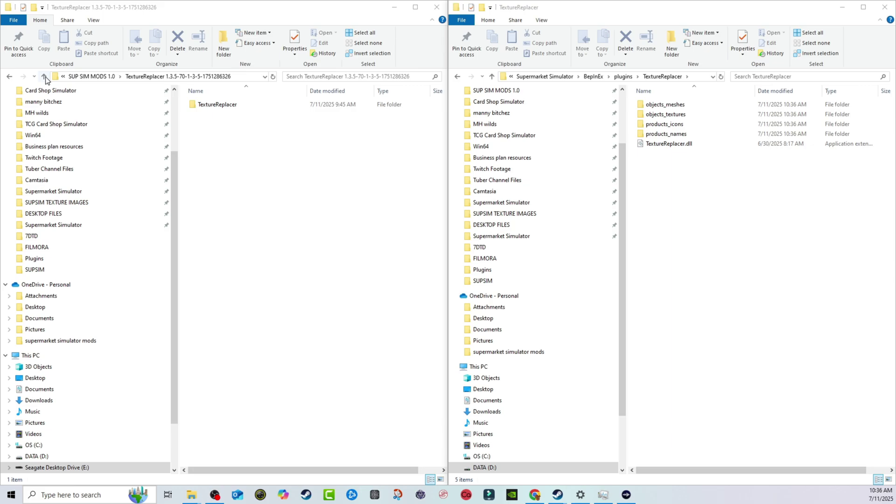
Step: Retrace the path from BepInEx through plugins to the TextureReplacer folder, and return to the plugins folder
click(492, 76)
click(492, 76)
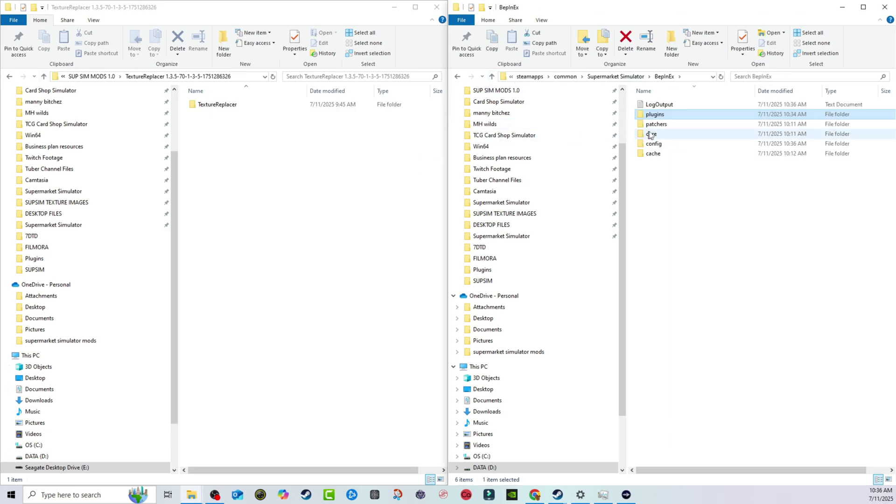
double_click(659, 117)
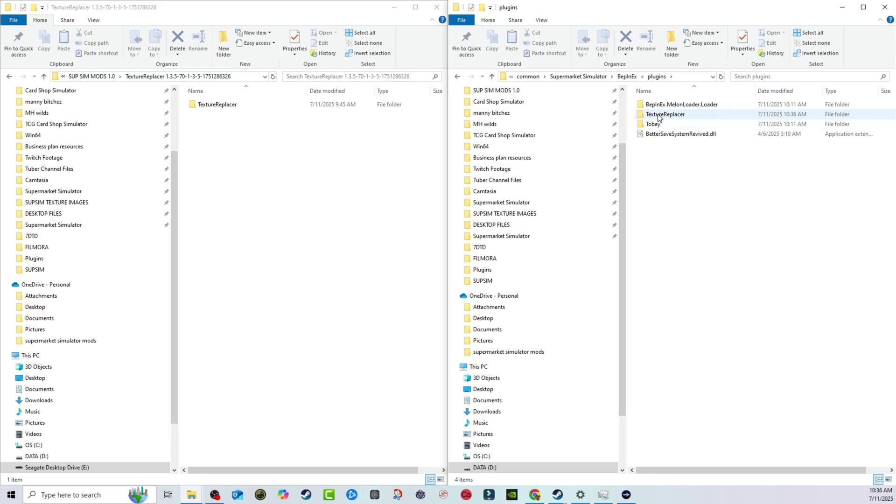
double_click(654, 114)
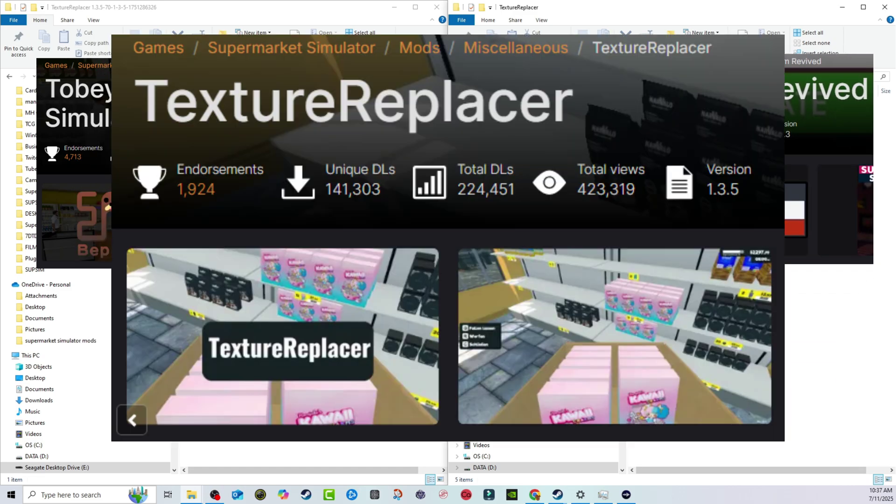
click(480, 77)
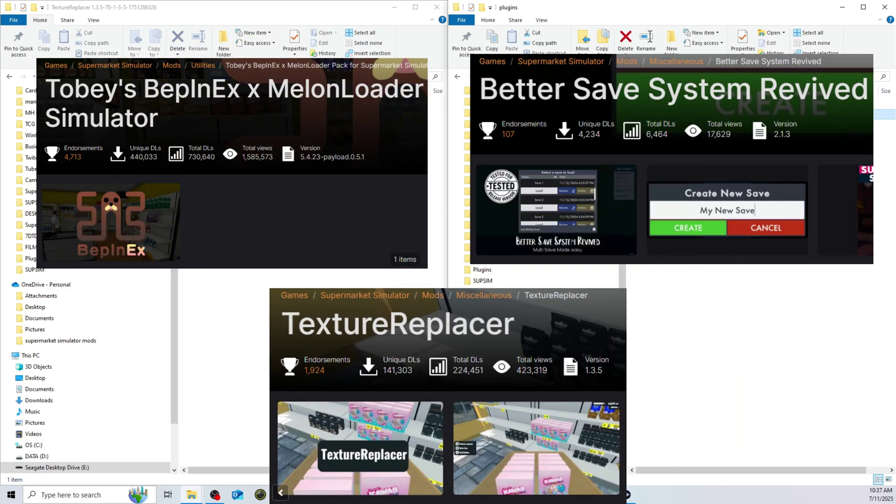